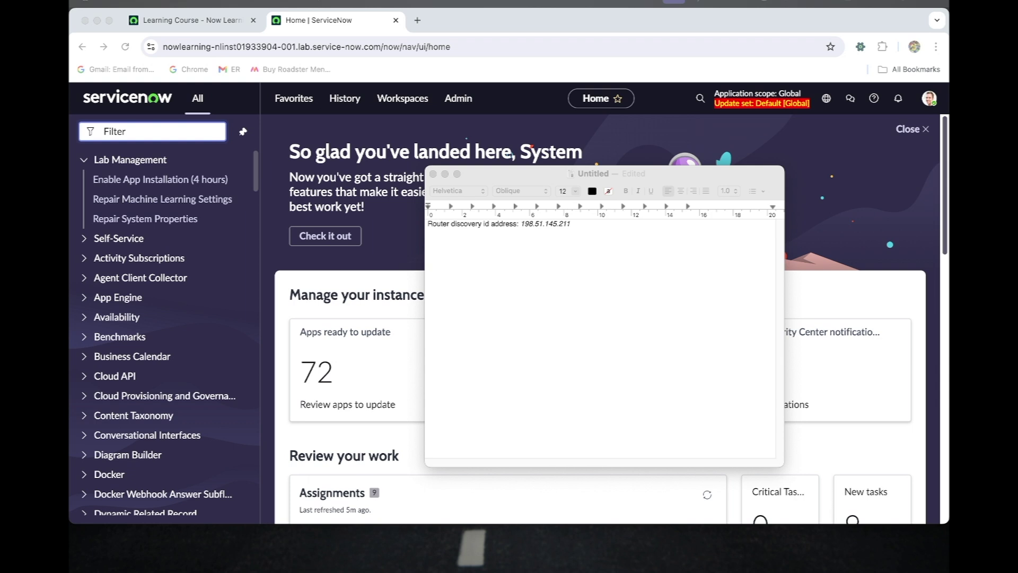
Put the router IP note aside and open Discovery > Discovery Schedules from the navigator filter
{"action": "left_click", "coordinate": [584, 232]}
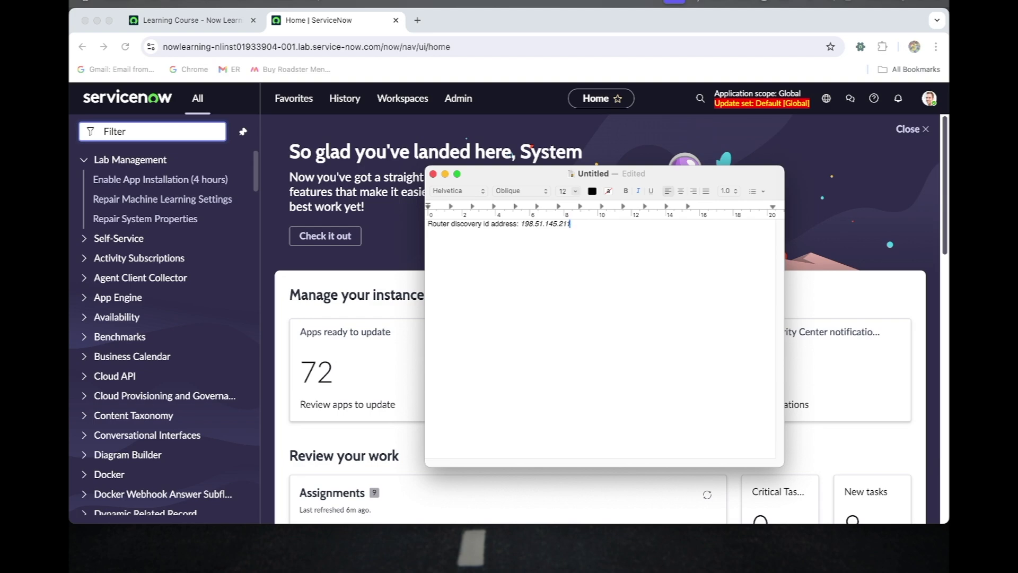
{"action": "left_click", "coordinate": [445, 174]}
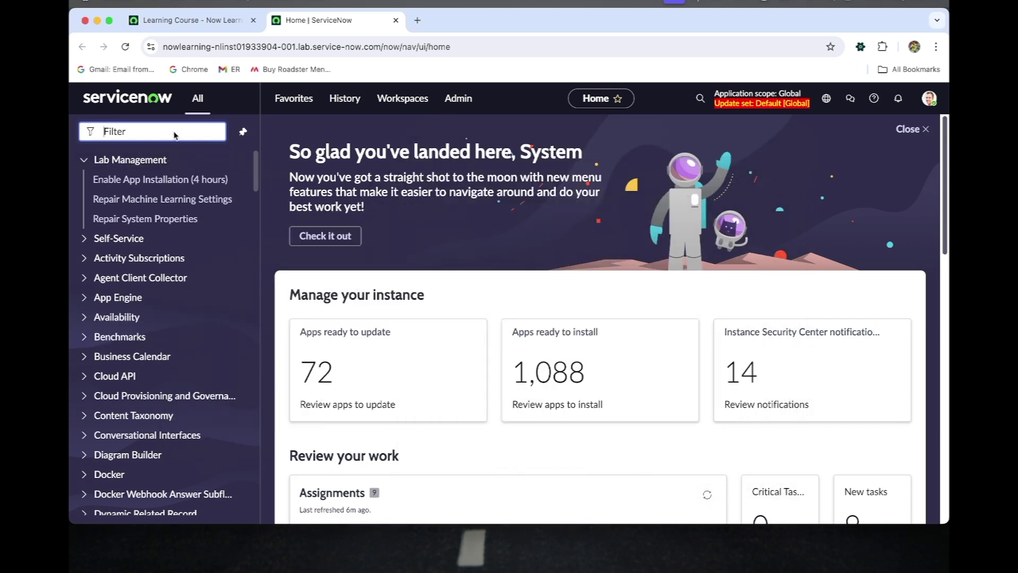
{"action": "type", "text": "dis"}
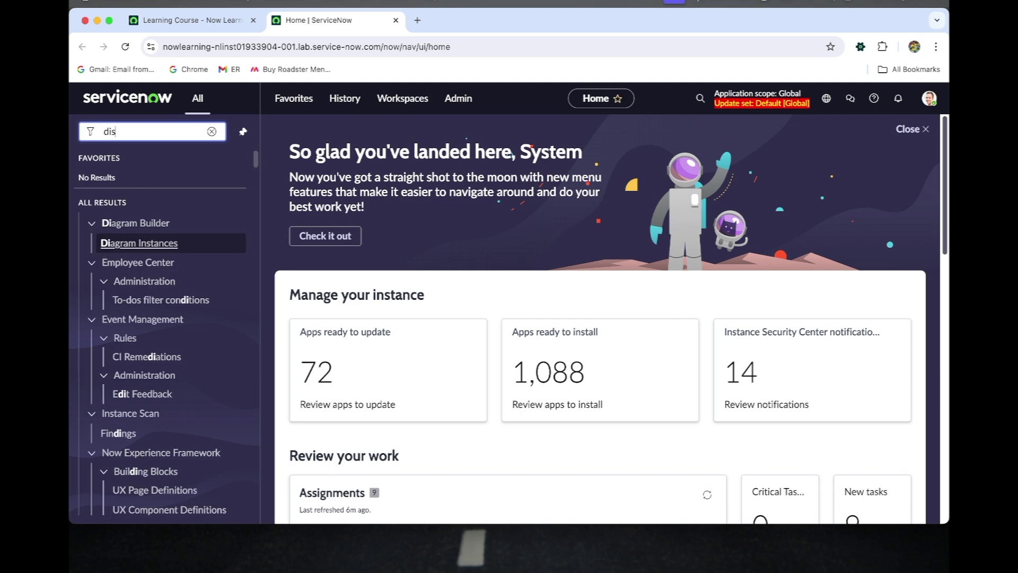
{"action": "type", "text": "covery sche"}
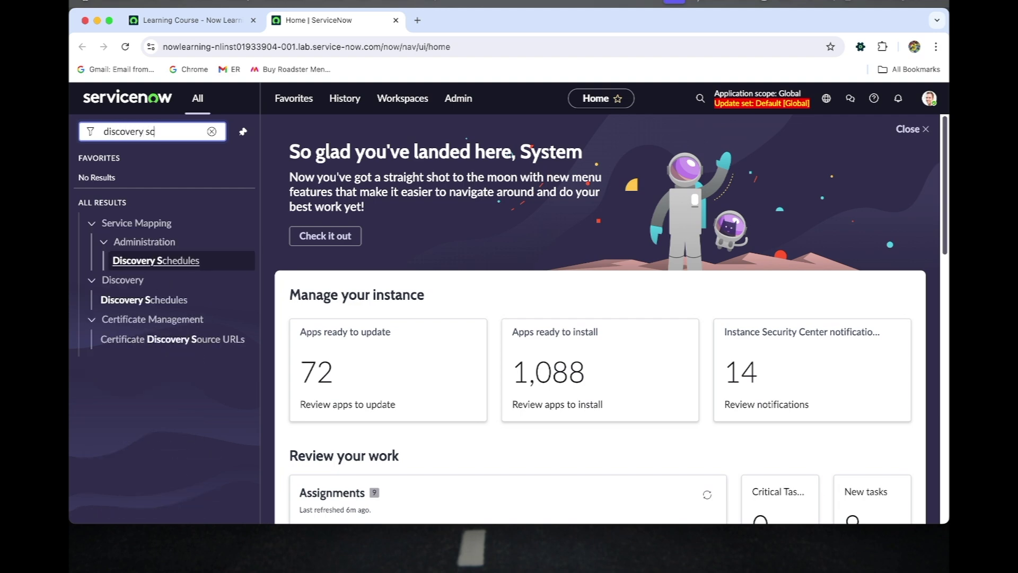
{"action": "left_click", "coordinate": [152, 302], "text": "super"}
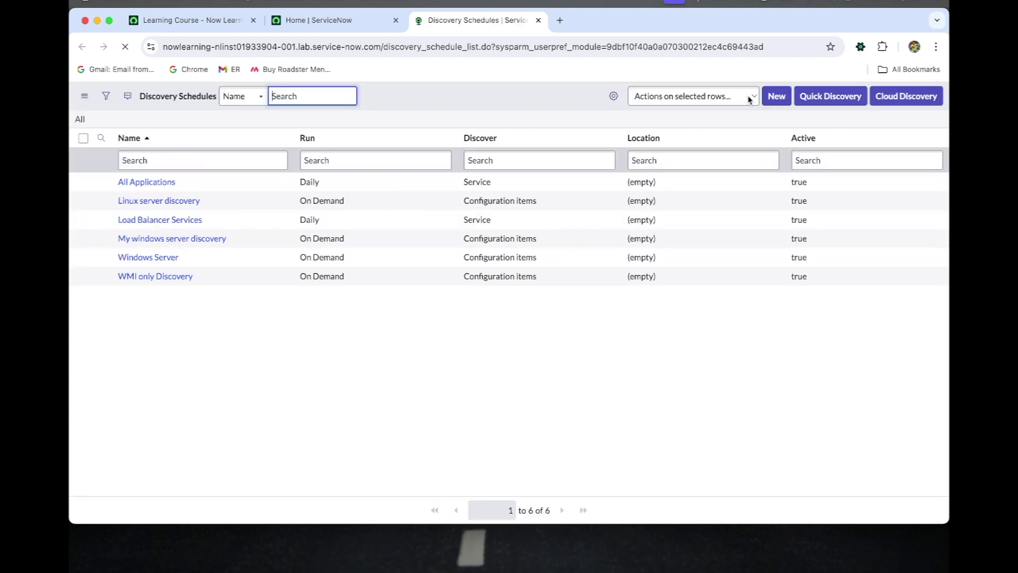
Create a new schedule named 'Router Discovery' with discovery type Configuration items
{"action": "left_click", "coordinate": [776, 101]}
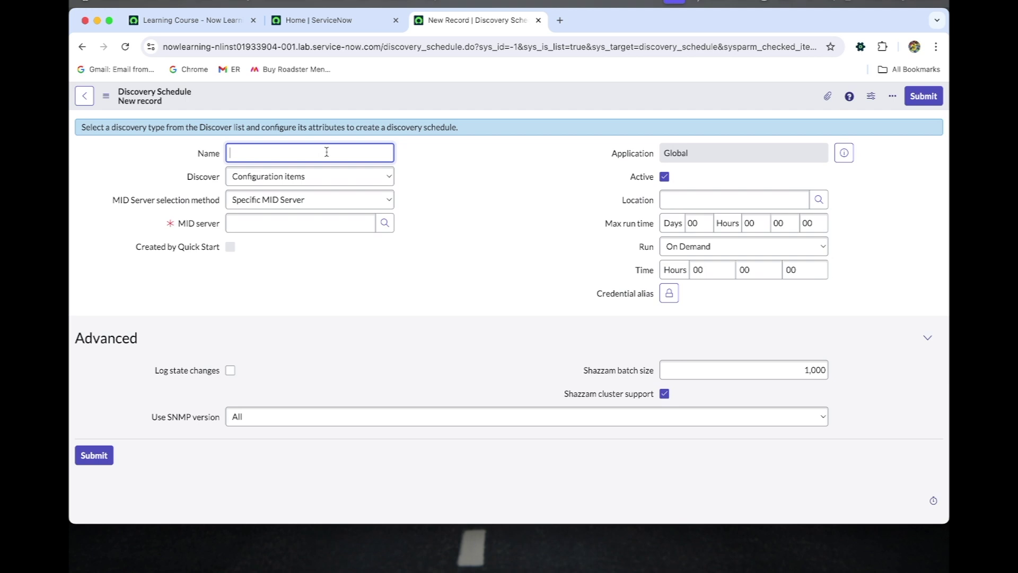
{"action": "type", "text": "Router Discovery"}
{"action": "left_click", "coordinate": [244, 183]}
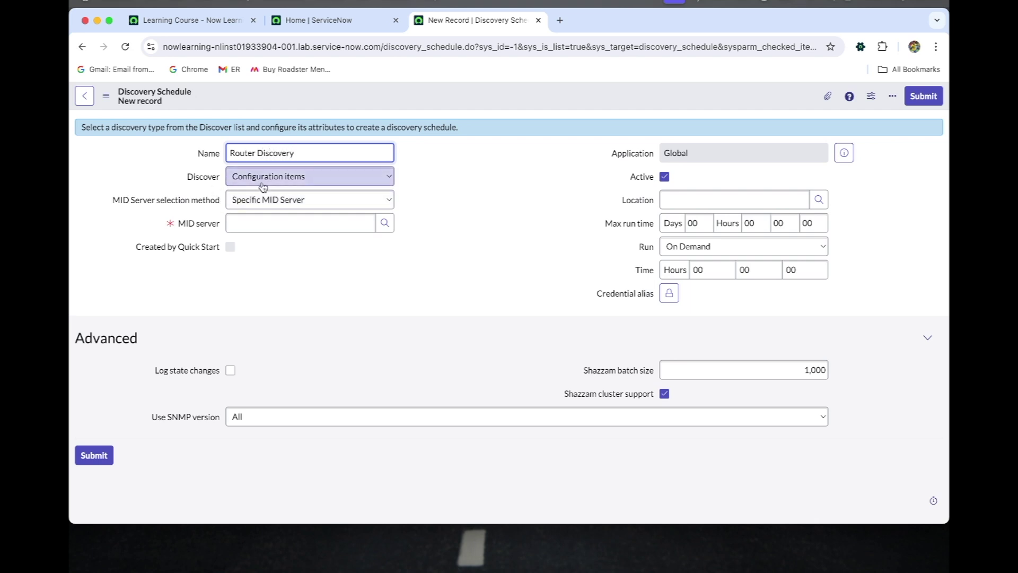
{"action": "left_click", "coordinate": [122, 187]}
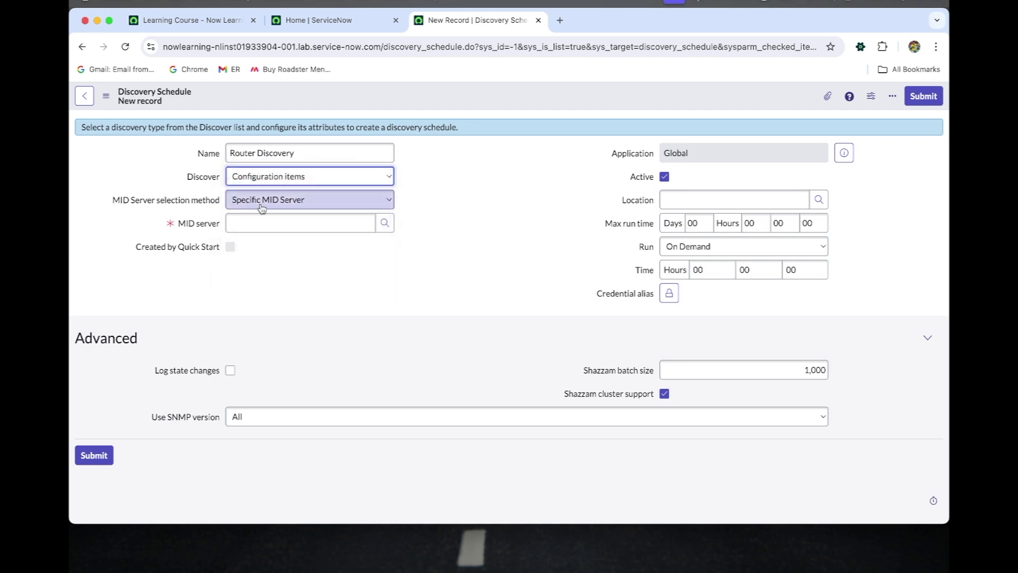
Choose windows_mid as the MID server and set Use SNMP version to v1/v2c
{"action": "left_click", "coordinate": [385, 223]}
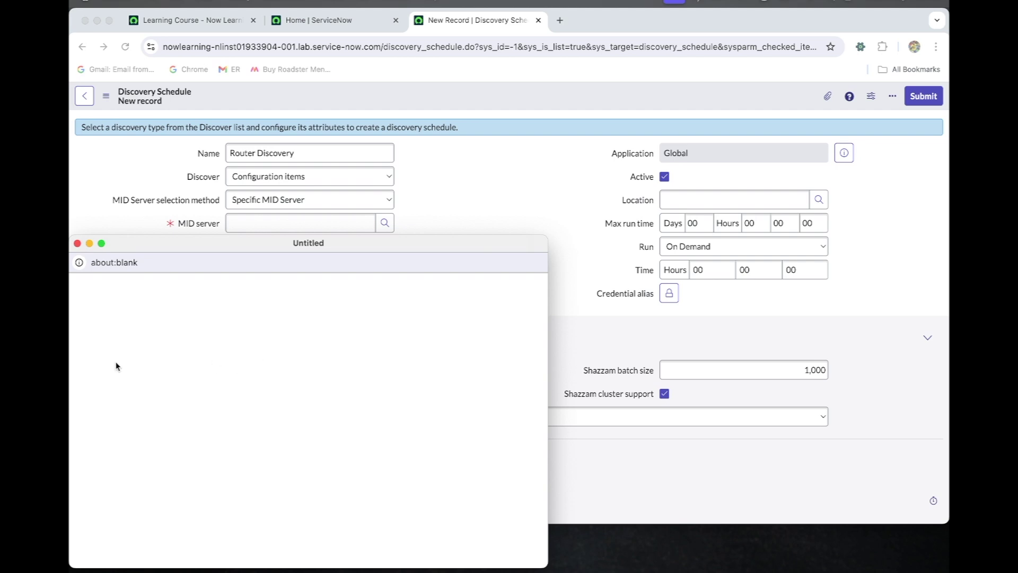
{"action": "left_click", "coordinate": [134, 385]}
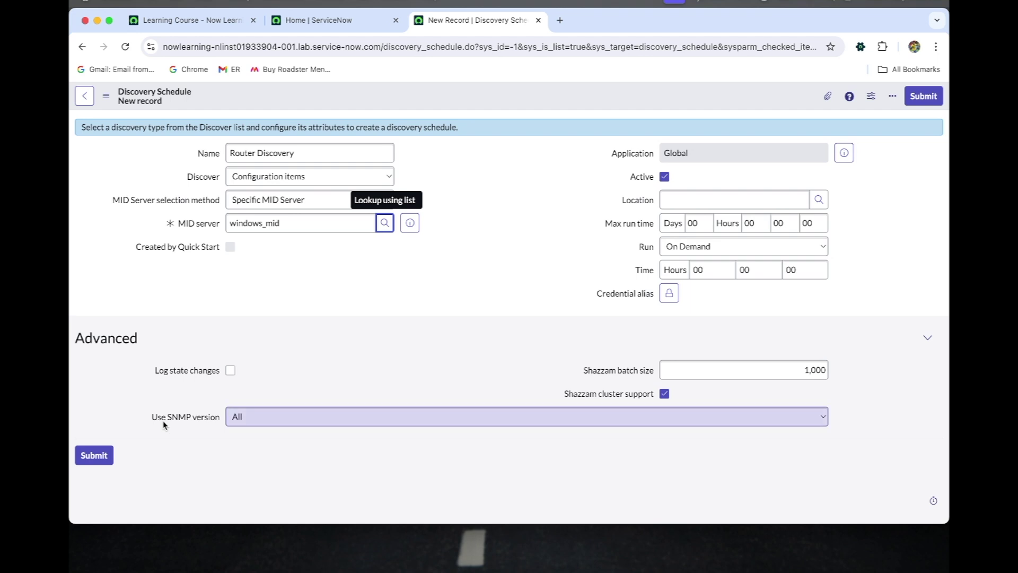
{"action": "mouse_move", "coordinate": [158, 422]}
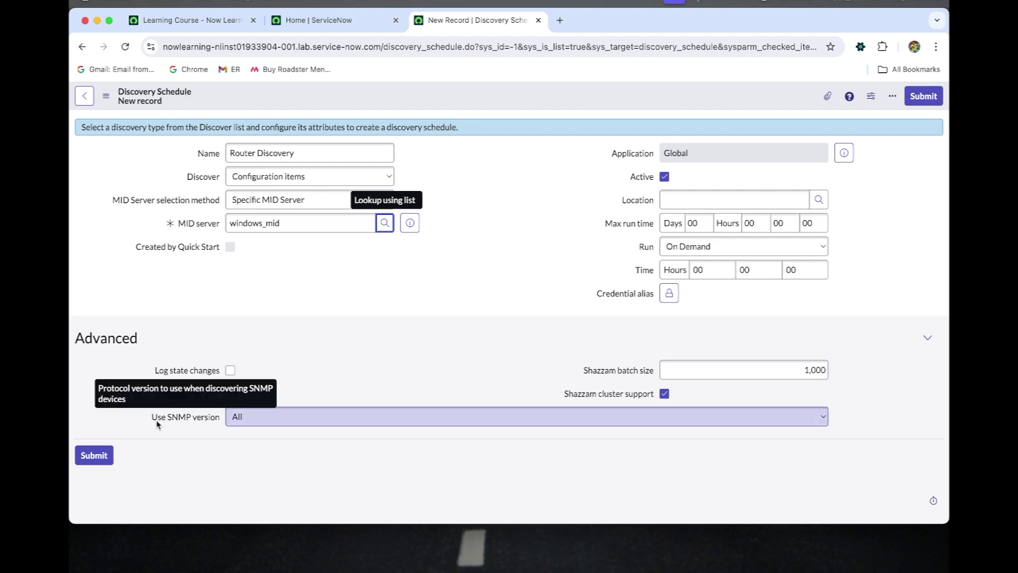
{"action": "left_click", "coordinate": [257, 418]}
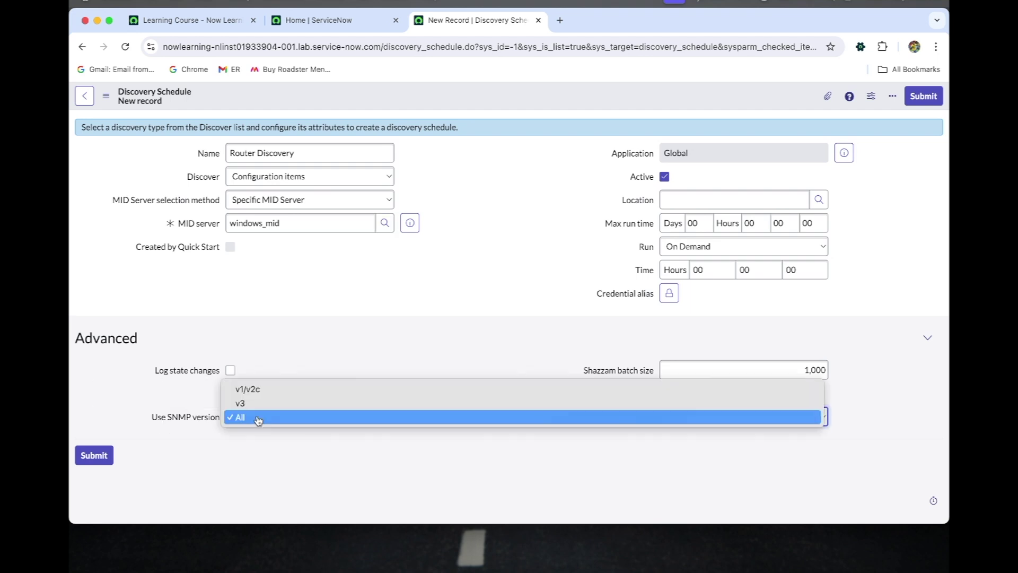
{"action": "left_click", "coordinate": [259, 391]}
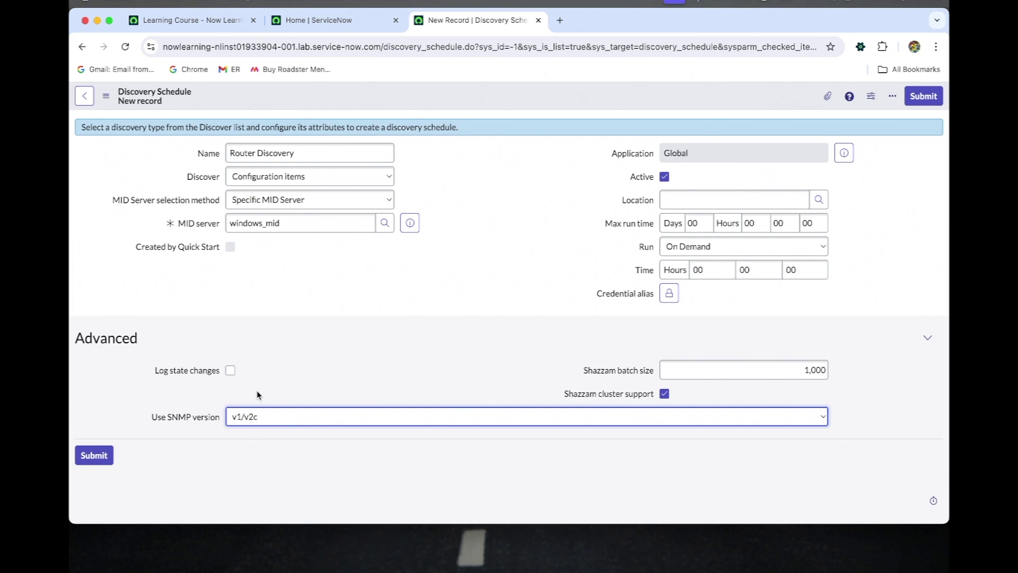
{"action": "left_click", "coordinate": [259, 417]}
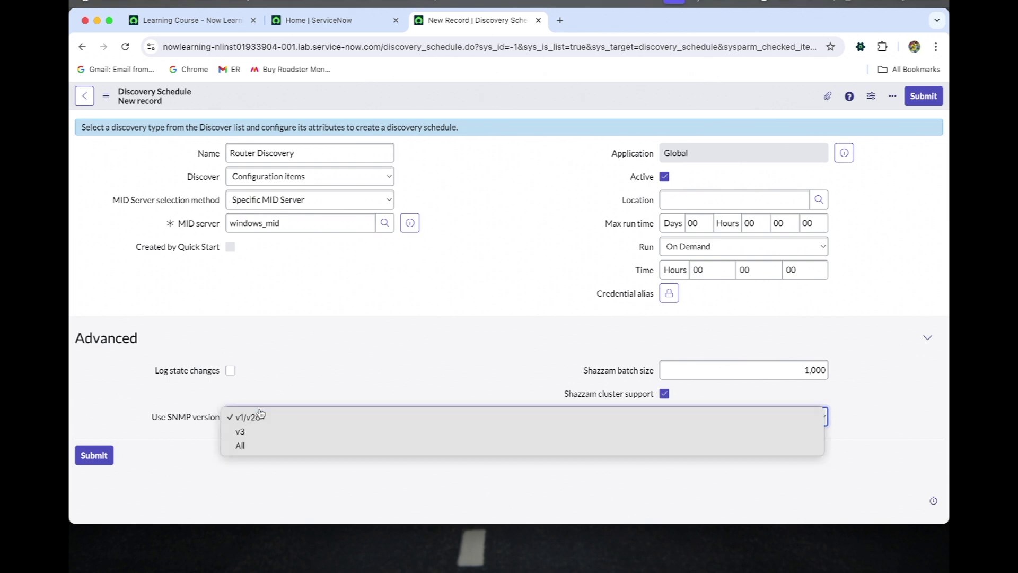
{"action": "left_click", "coordinate": [276, 368]}
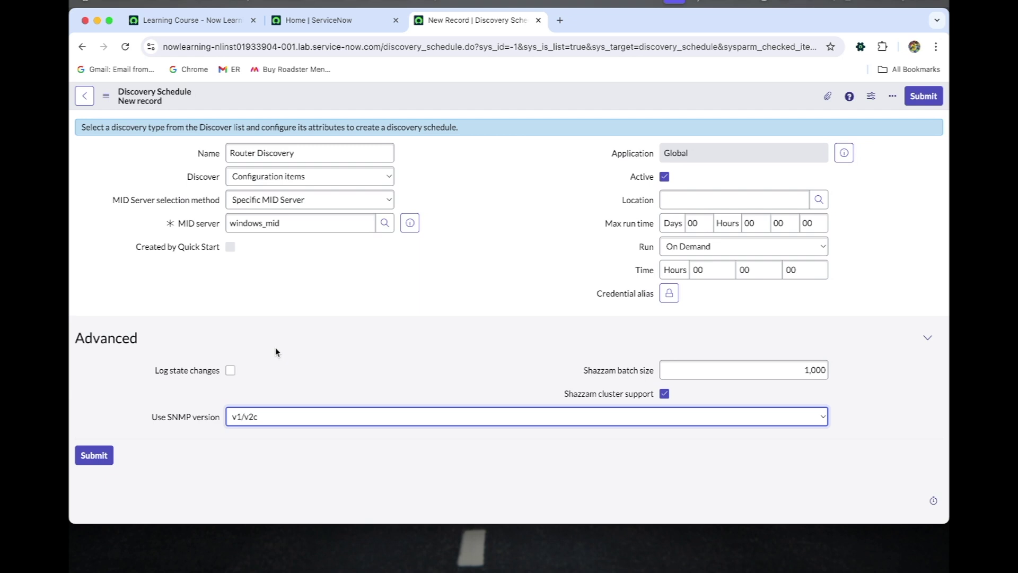
Save the Router Discovery schedule and copy the router IP 198.51.145.211 from the note
{"action": "right_click", "coordinate": [450, 100]}
{"action": "left_click", "coordinate": [462, 106]}
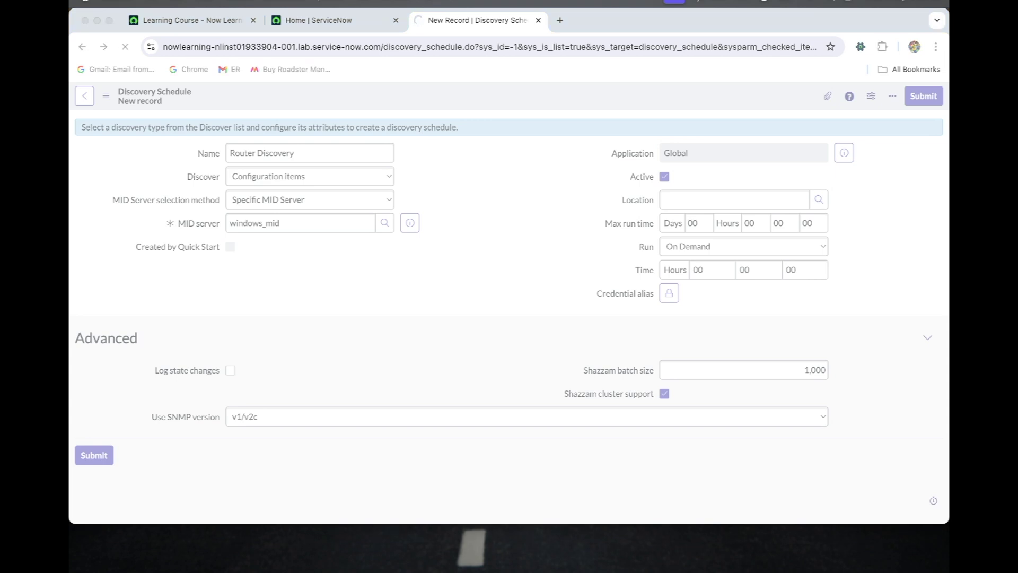
{"action": "key", "text": "super+Tab"}
{"action": "mouse_move", "coordinate": [571, 224]}
{"action": "left_mouse_down"}
{"action": "mouse_move", "coordinate": [428, 227]}
{"action": "mouse_move", "coordinate": [573, 223]}
{"action": "left_mouse_up"}
{"action": "key", "text": "super+c"}
{"action": "left_click", "coordinate": [523, 227]}
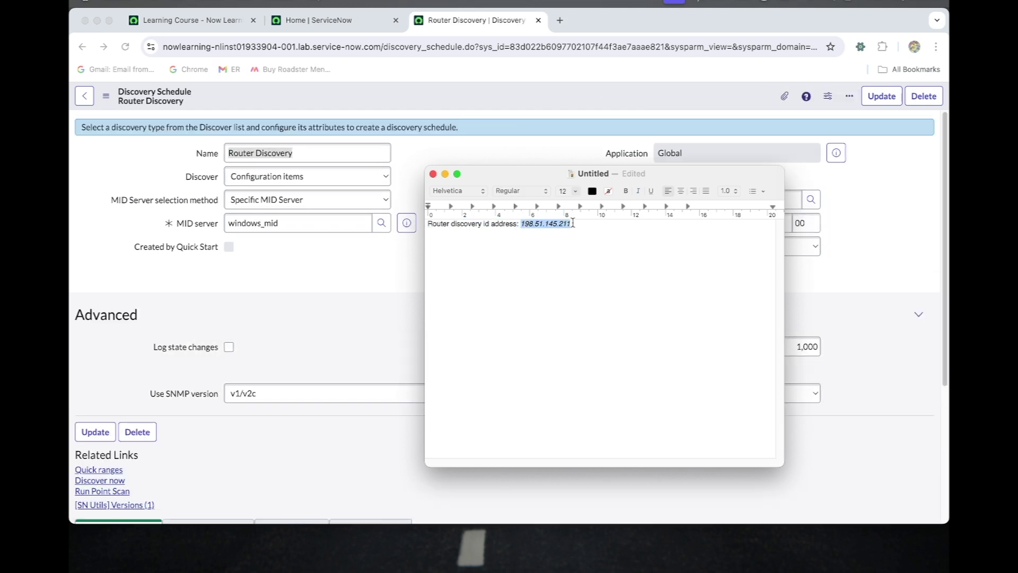
Add 198.51.145.211 as the schedule's discovery IP range through Quick ranges
{"action": "left_click", "coordinate": [349, 298]}
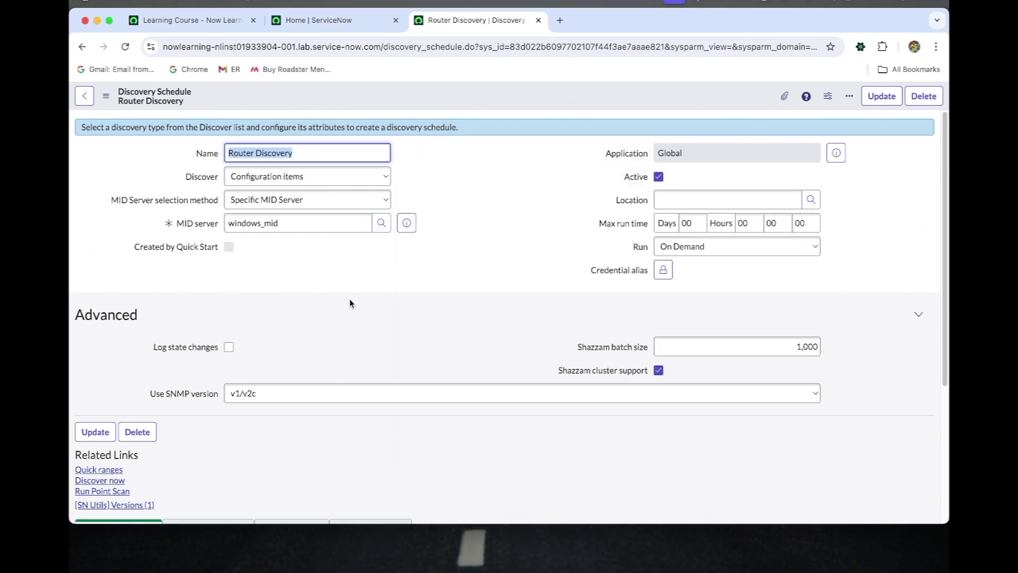
{"action": "scroll", "coordinate": [209, 442], "scroll_direction": "down", "scroll_amount": 2}
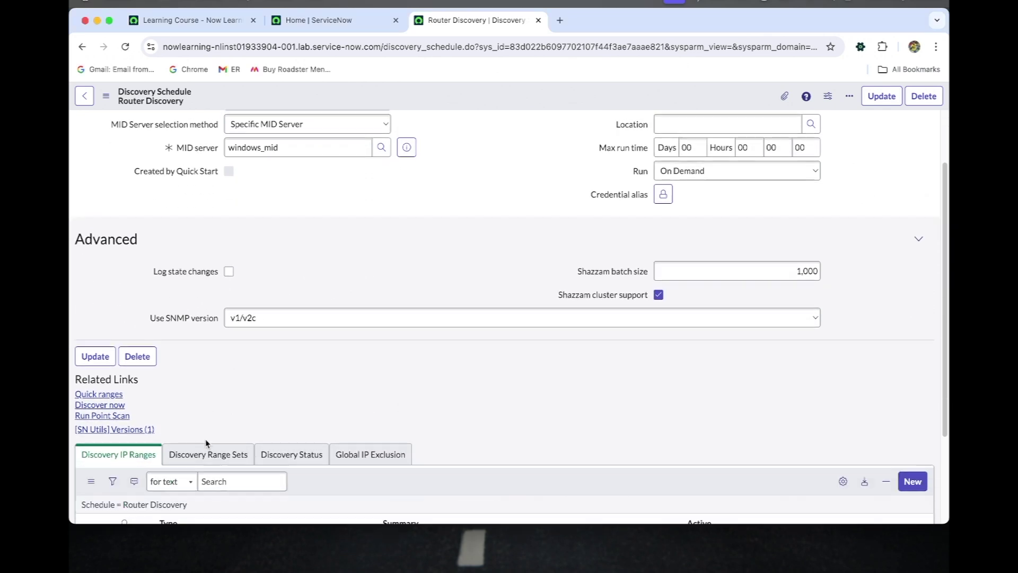
{"action": "left_click", "coordinate": [123, 394]}
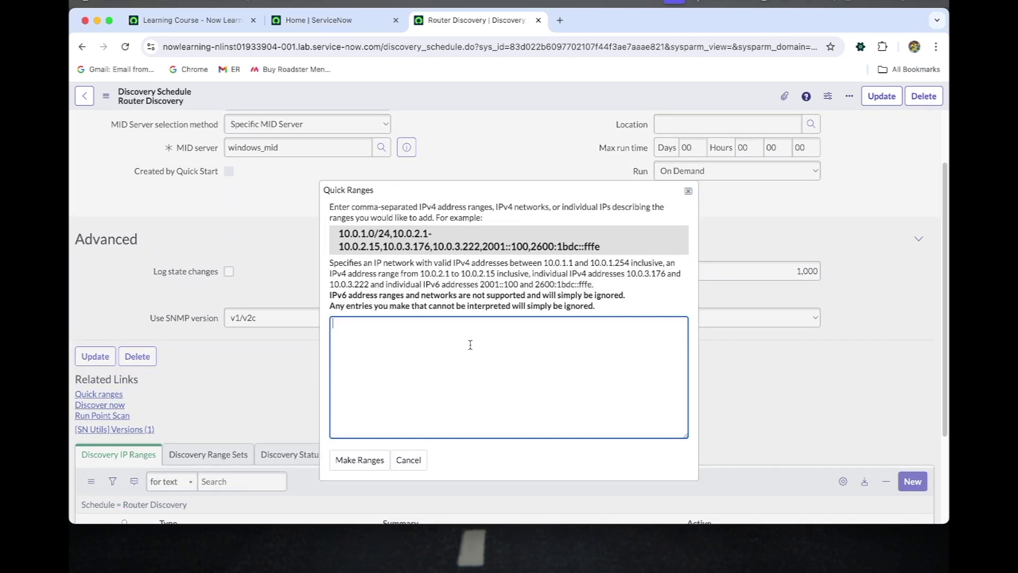
{"action": "key", "text": "super+v"}
{"action": "left_click", "coordinate": [371, 459]}
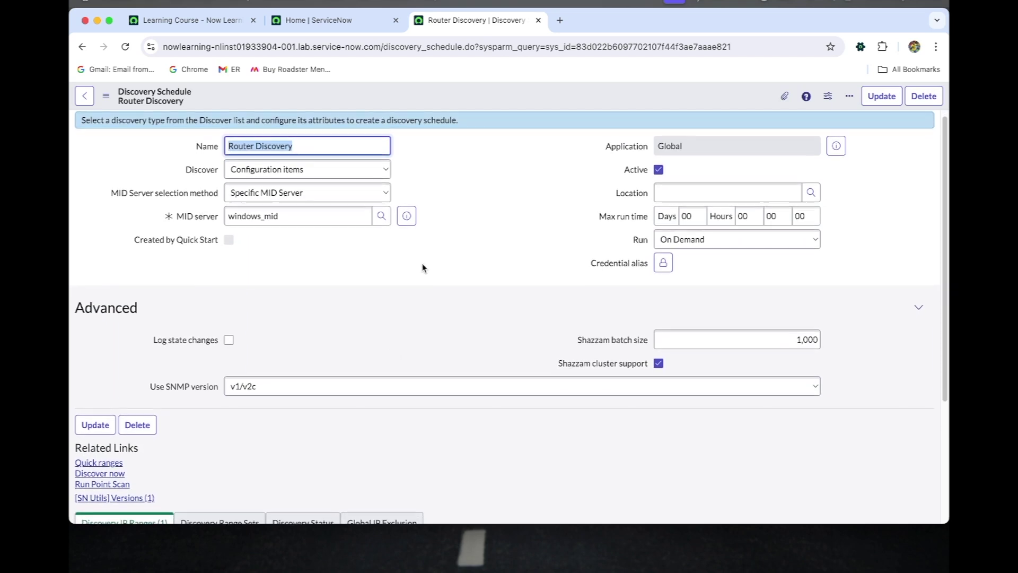
Run Discover now for Router Discovery and reload DIS0010033 until its four ECC entries are processed
{"action": "scroll", "coordinate": [423, 268], "scroll_direction": "down", "scroll_amount": 3}
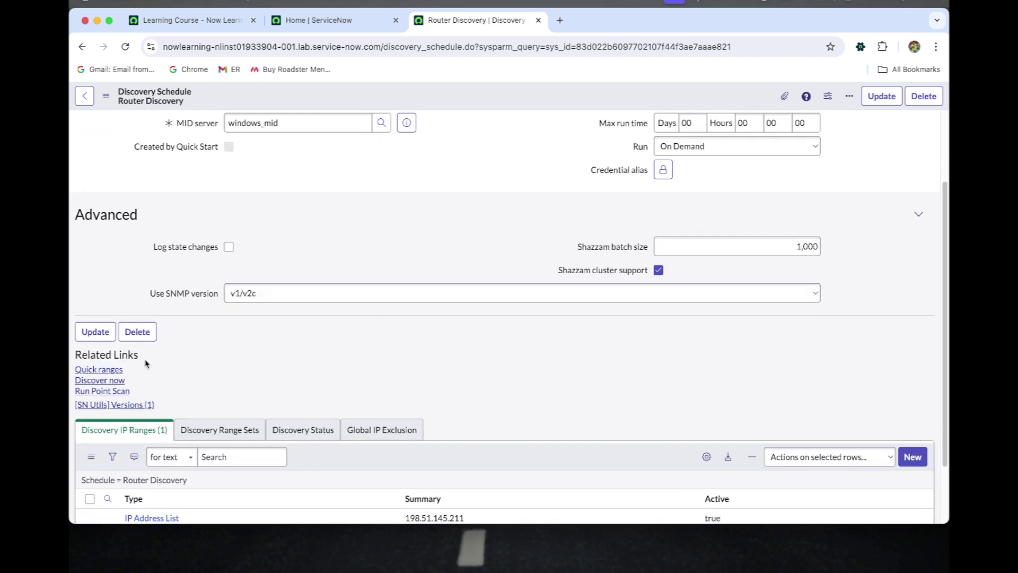
{"action": "left_click", "coordinate": [112, 382]}
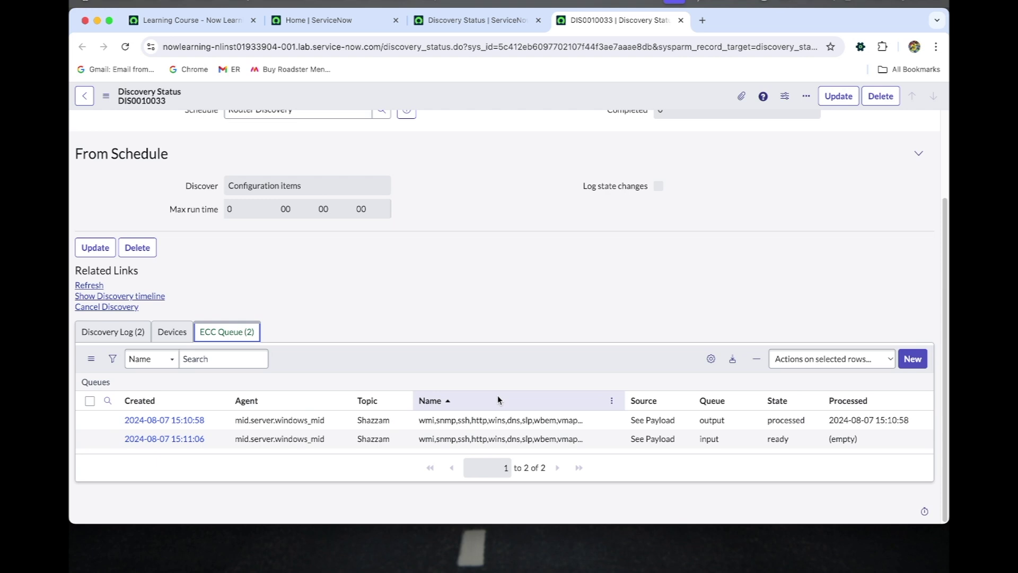
{"action": "left_click", "coordinate": [125, 46]}
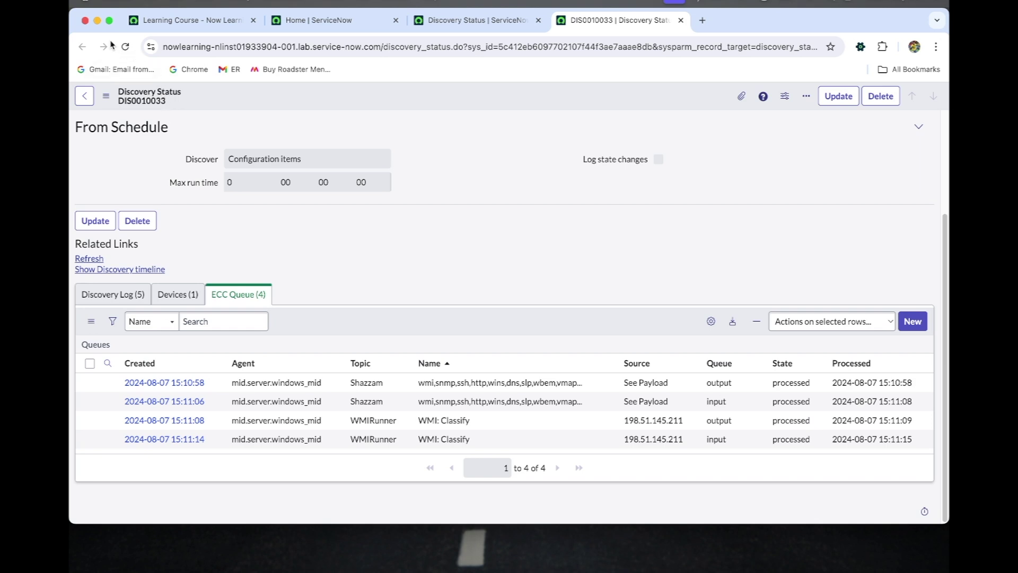
Reload DIS0010033 and review its discovered device and ECC queue entries
{"action": "left_click", "coordinate": [125, 48]}
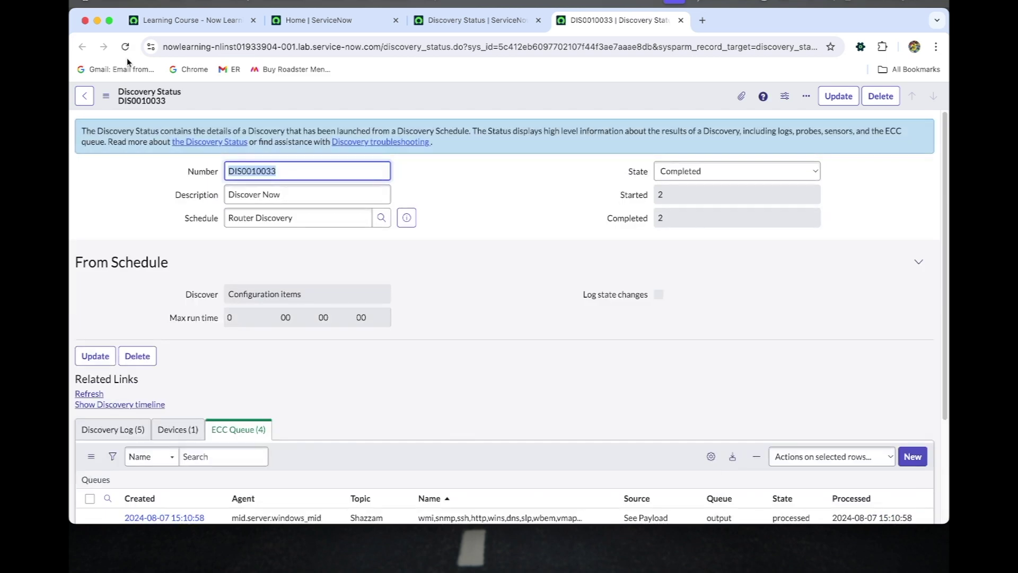
{"action": "scroll", "coordinate": [186, 252], "scroll_direction": "down", "scroll_amount": 3}
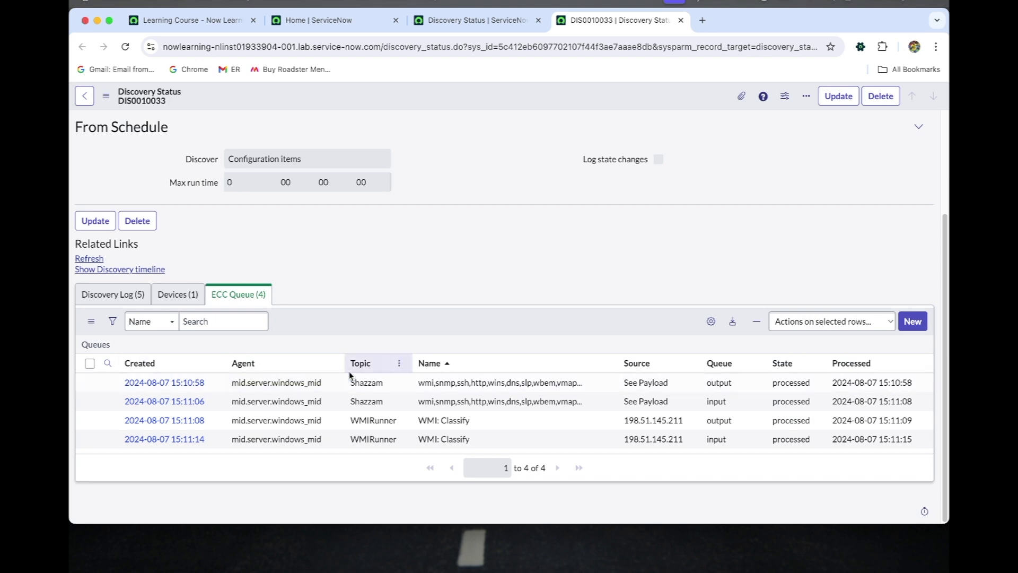
{"action": "left_click", "coordinate": [180, 292]}
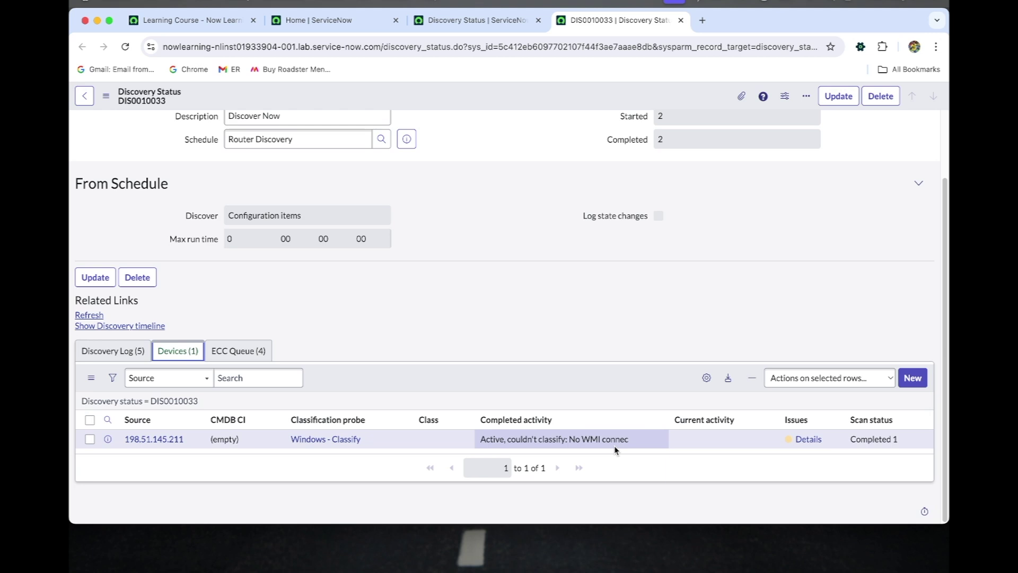
{"action": "left_click", "coordinate": [229, 352]}
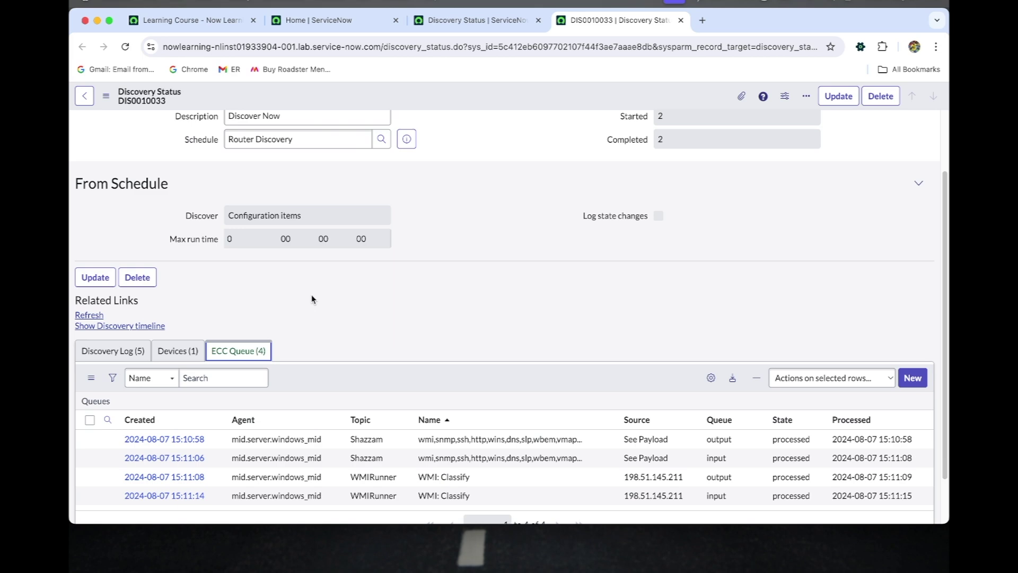
{"action": "left_click", "coordinate": [126, 47]}
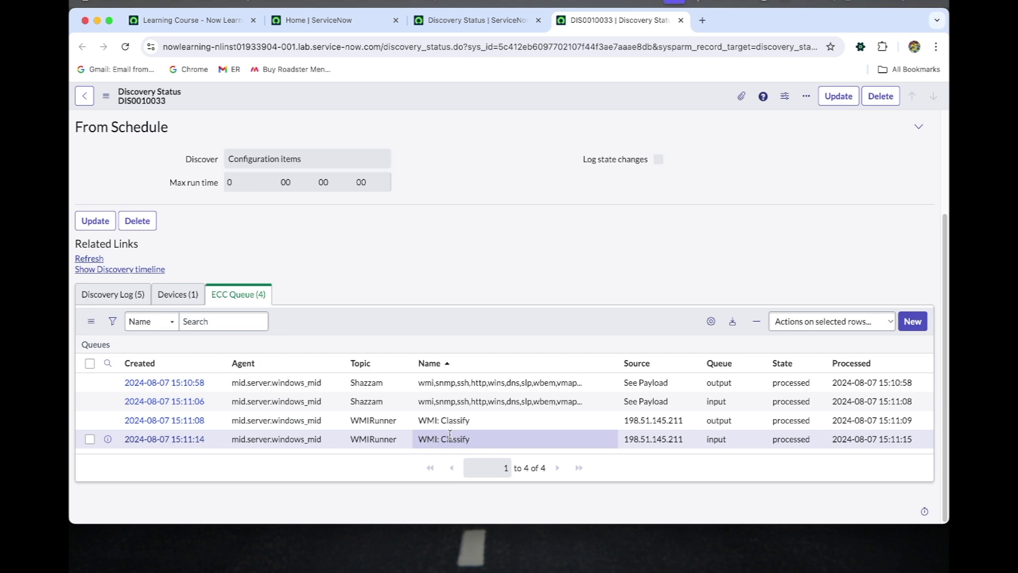
{"action": "left_click", "coordinate": [177, 294]}
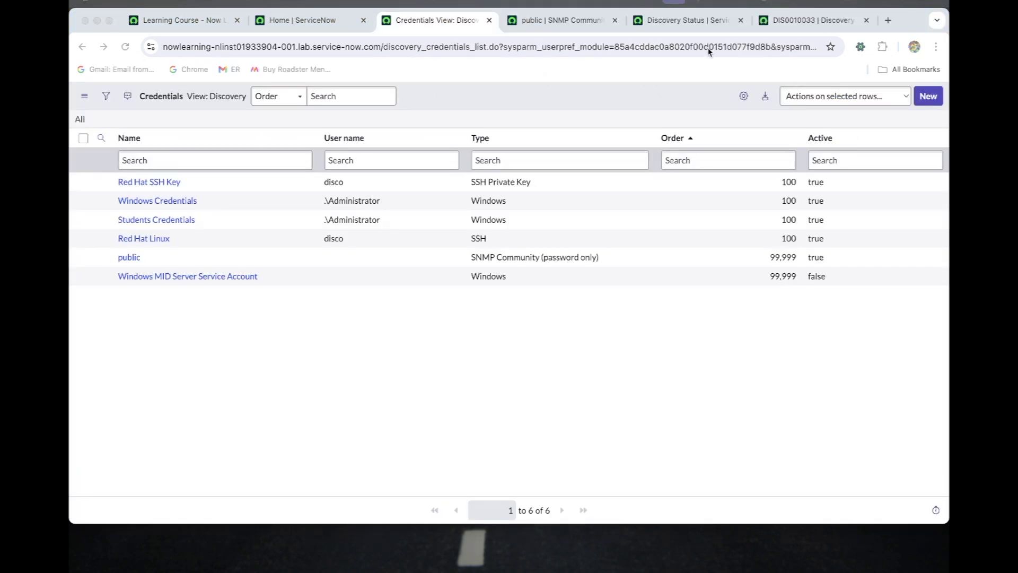
{"action": "left_click", "coordinate": [689, 20]}
{"action": "left_click", "coordinate": [811, 21]}
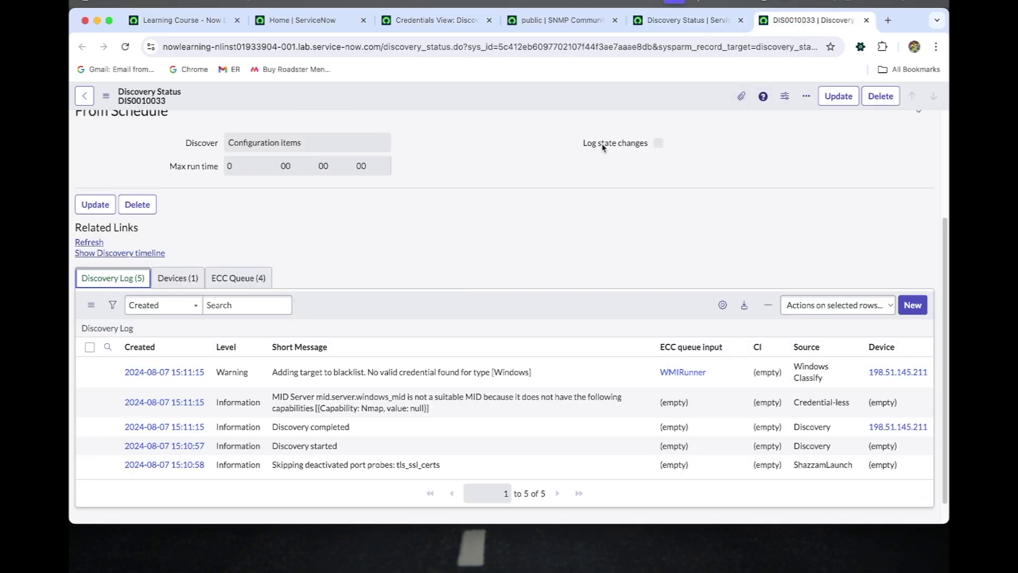
{"action": "scroll", "coordinate": [484, 242], "scroll_direction": "up", "scroll_amount": 4}
{"action": "scroll", "coordinate": [597, 248], "scroll_direction": "down", "scroll_amount": 3}
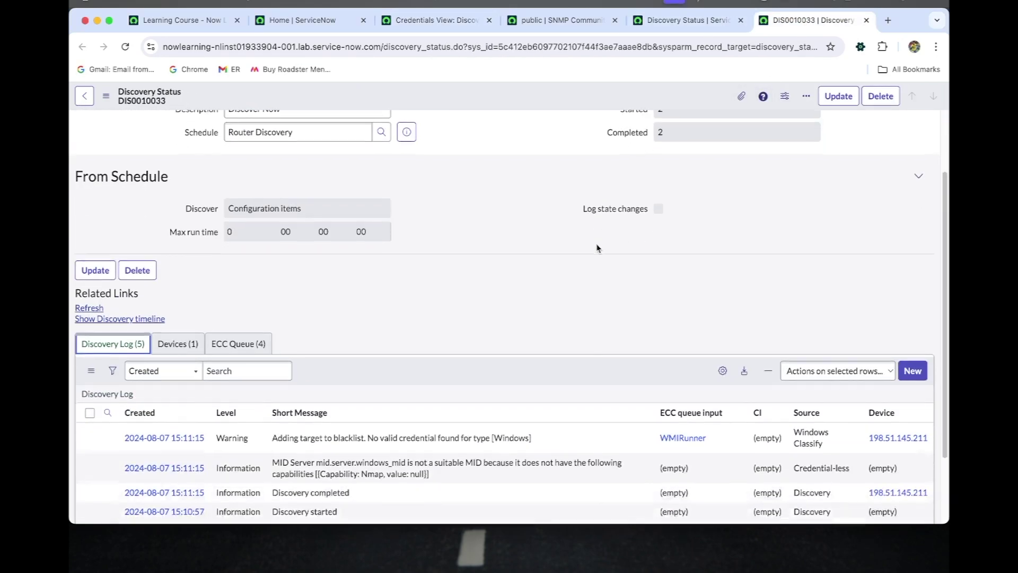
{"action": "scroll", "coordinate": [597, 248], "scroll_direction": "down", "scroll_amount": 2}
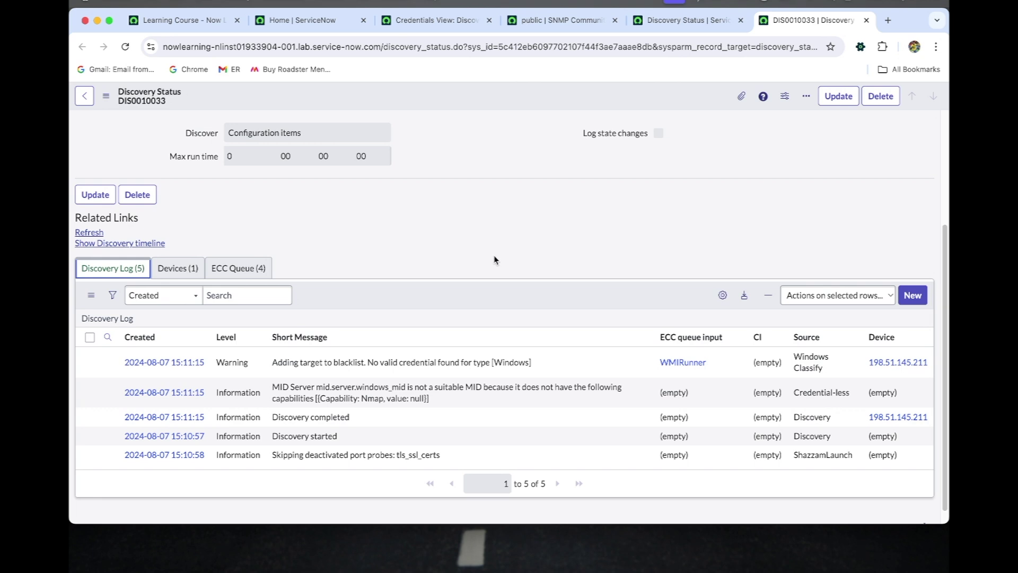
{"action": "scroll", "coordinate": [494, 259], "scroll_direction": "up", "scroll_amount": 3}
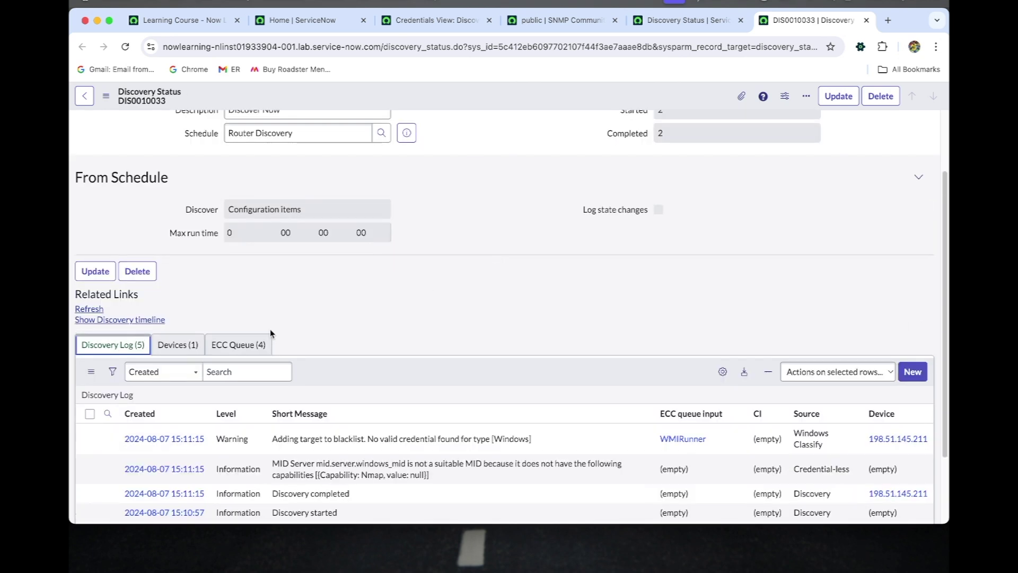
{"action": "left_click", "coordinate": [236, 345]}
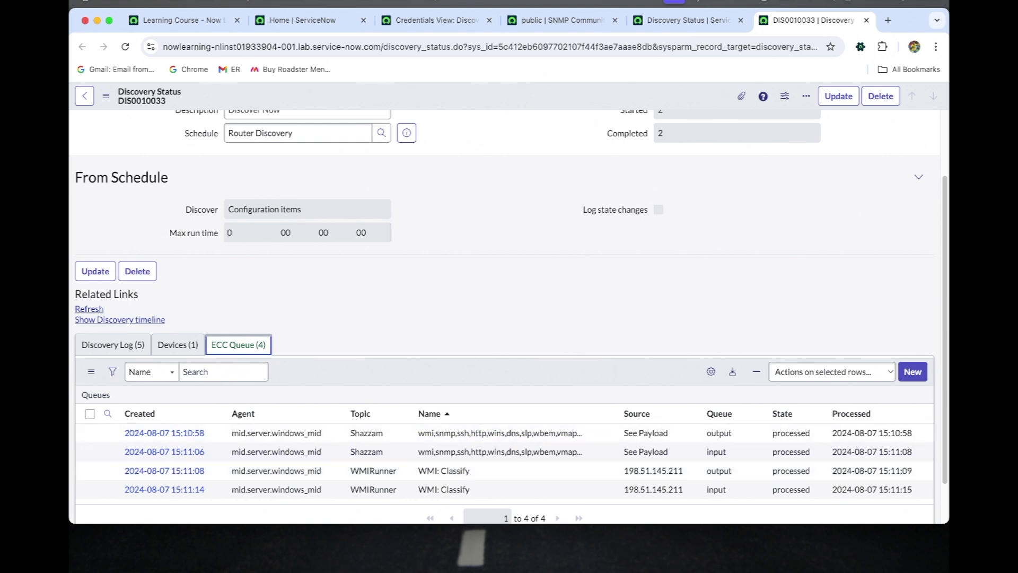
Create an SNMP Community credential named 'Router Credentials' and enter its community string
{"action": "left_click", "coordinate": [339, 24]}
{"action": "left_click", "coordinate": [434, 23]}
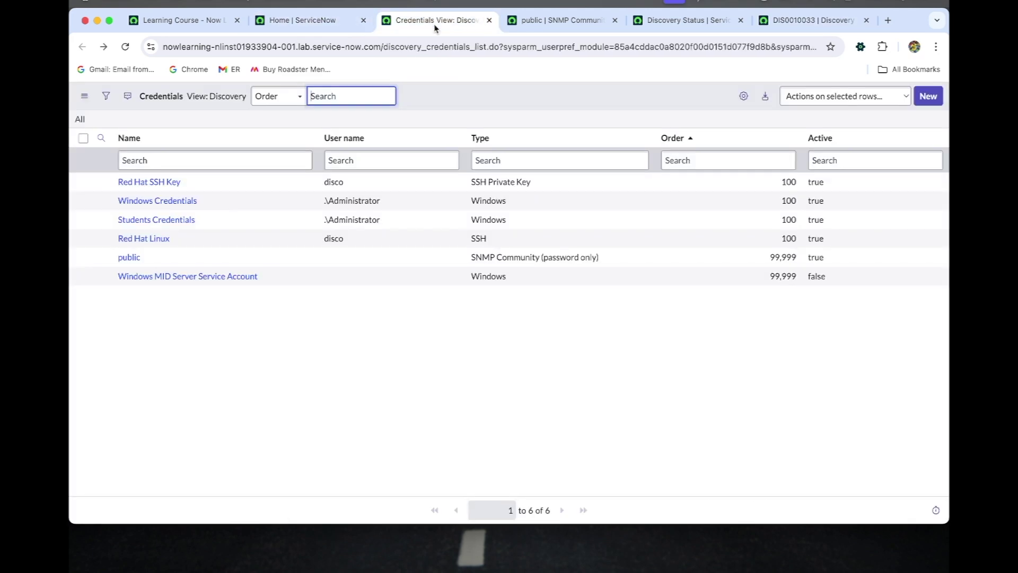
{"action": "left_click", "coordinate": [928, 97]}
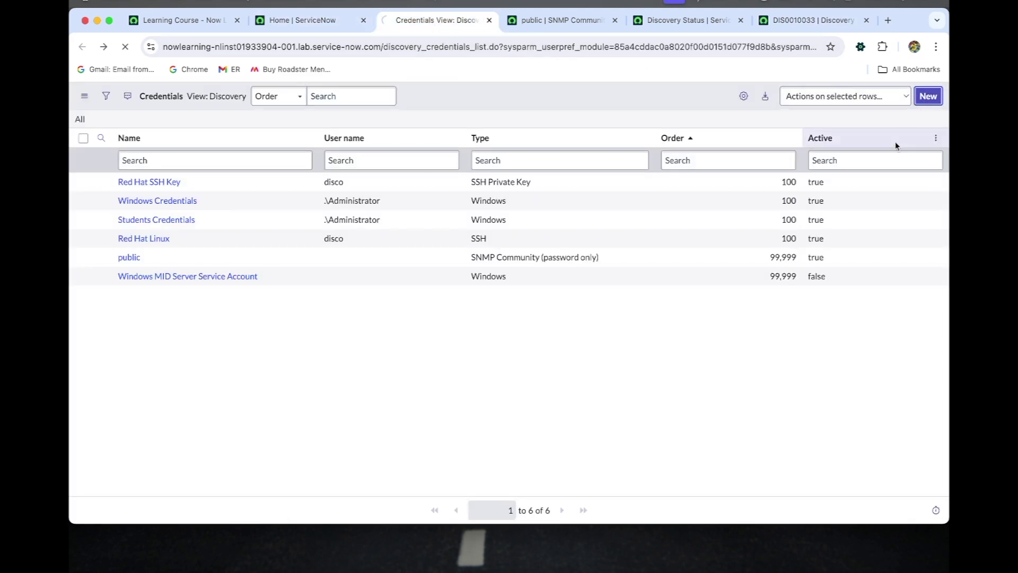
{"action": "left_click", "coordinate": [615, 20]}
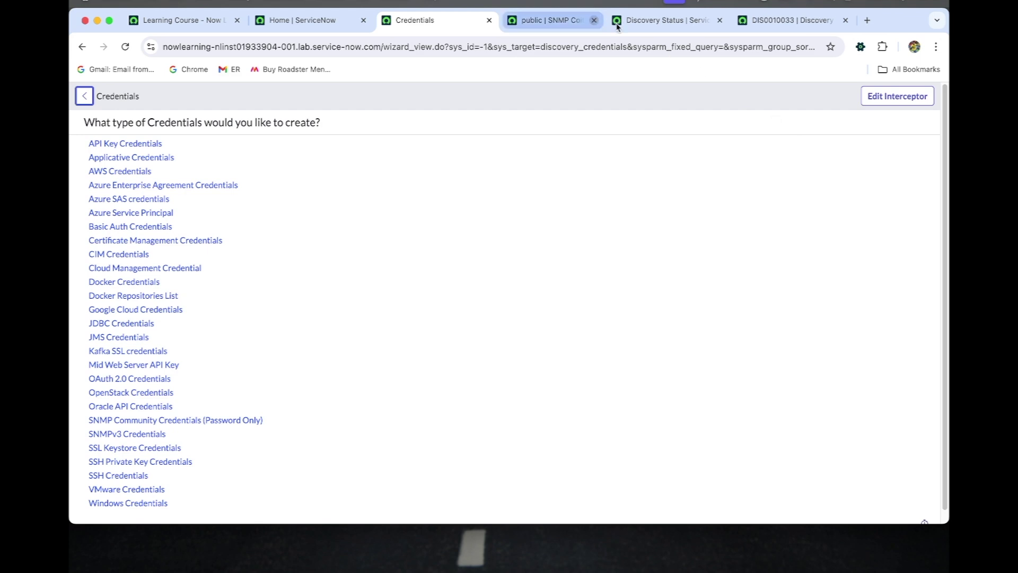
{"action": "scroll", "coordinate": [319, 379], "scroll_direction": "down", "scroll_amount": 1}
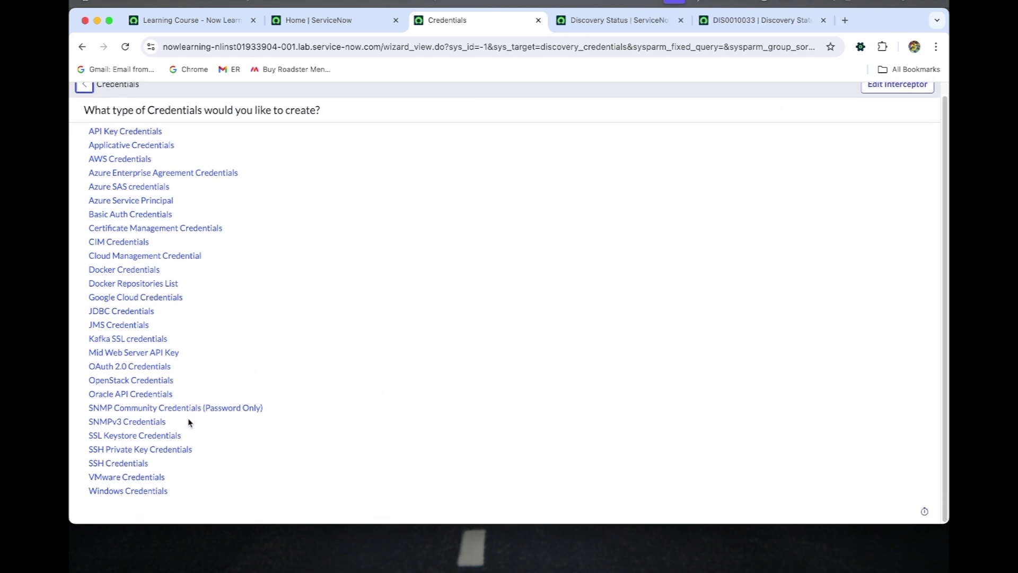
{"action": "left_click", "coordinate": [216, 414]}
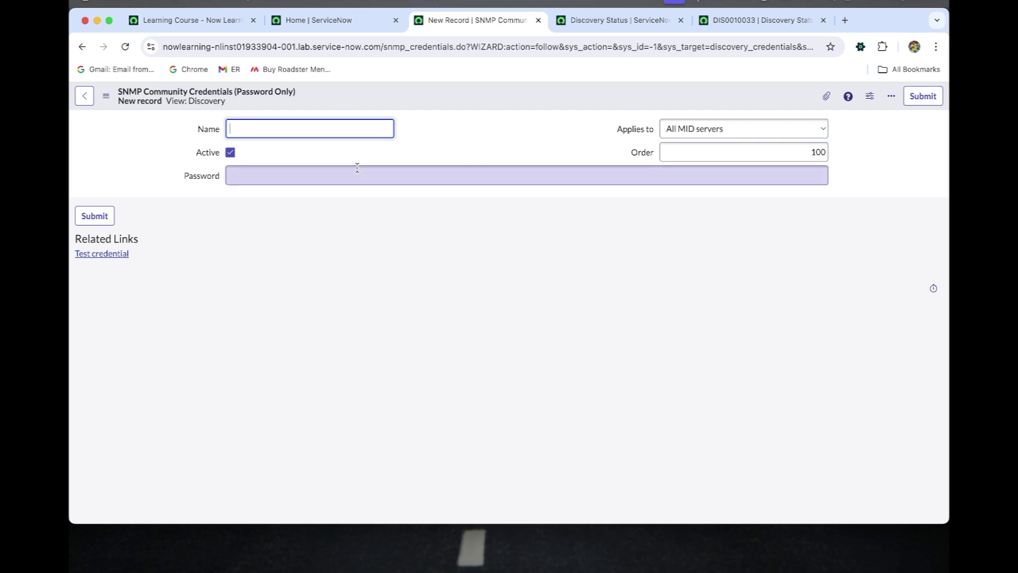
{"action": "type", "text": "R"}
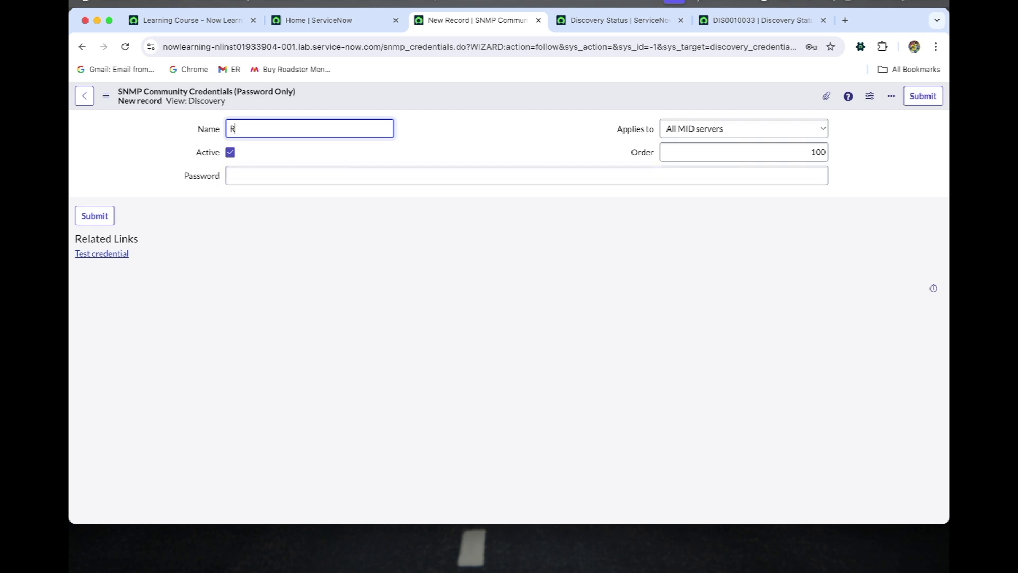
{"action": "type", "text": "outer Credentials"}
{"action": "left_click", "coordinate": [299, 176]}
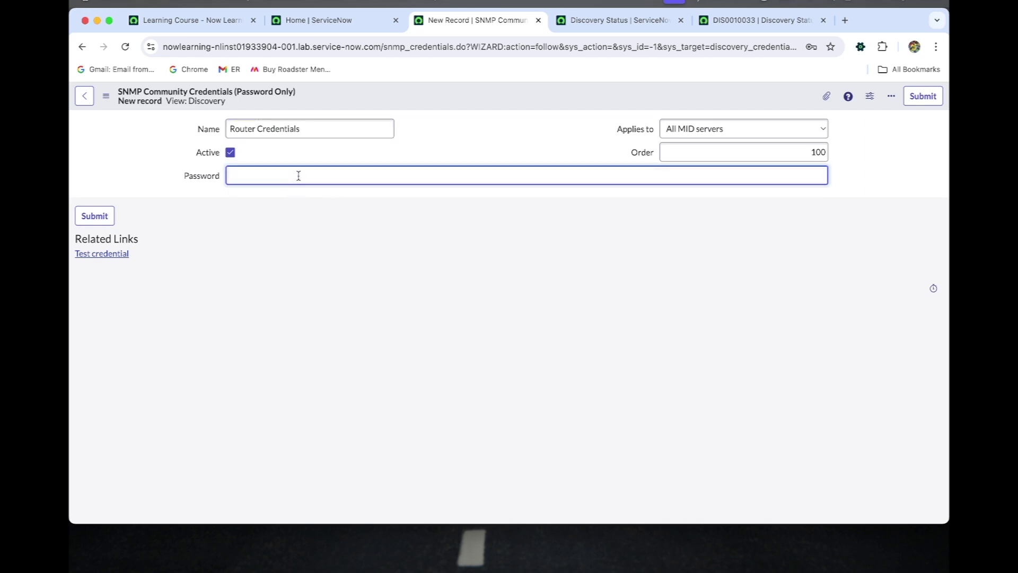
Save Router Credentials and test it against 198.51.145.211 on windows_mid, returning 'Credential validated'
{"action": "right_click", "coordinate": [385, 106]}
{"action": "left_click", "coordinate": [386, 109]}
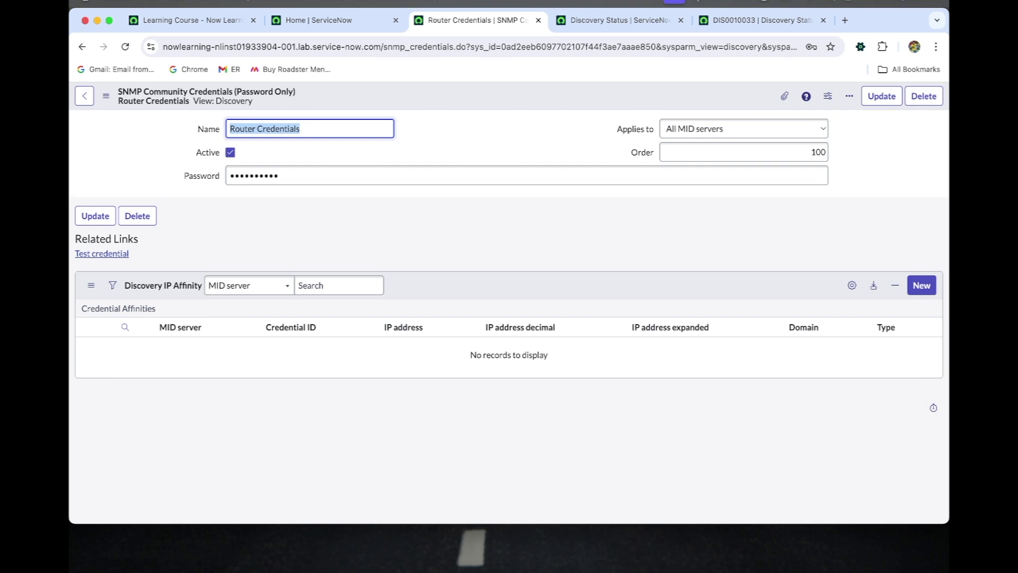
{"action": "key", "text": "super+Tab"}
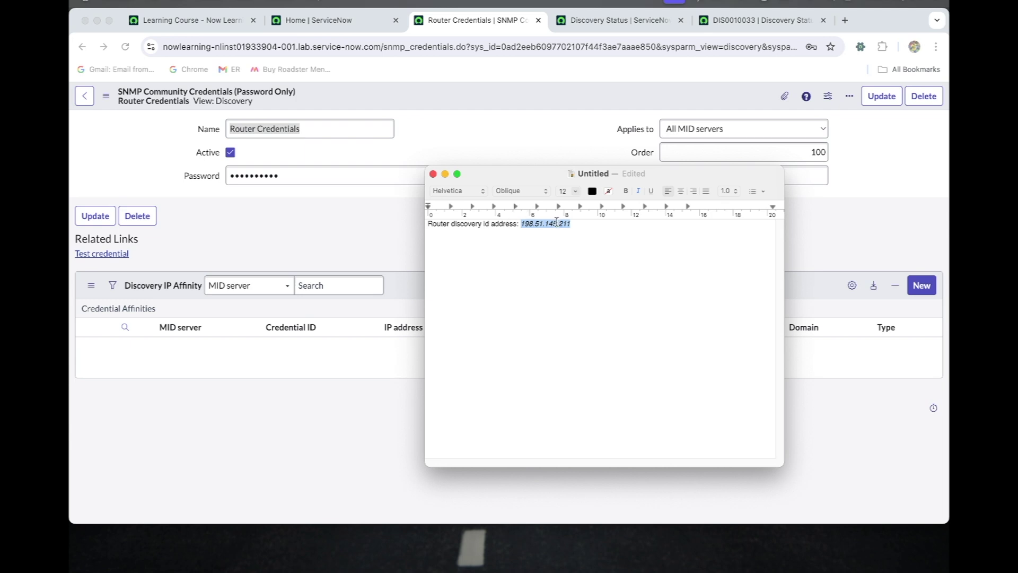
{"action": "left_click", "coordinate": [399, 228]}
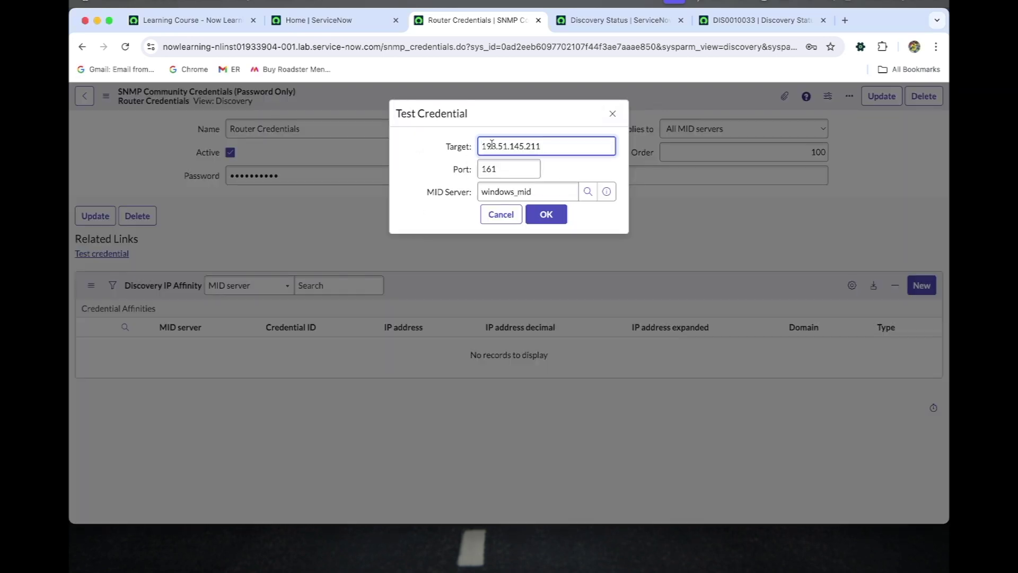
{"action": "left_click", "coordinate": [546, 213]}
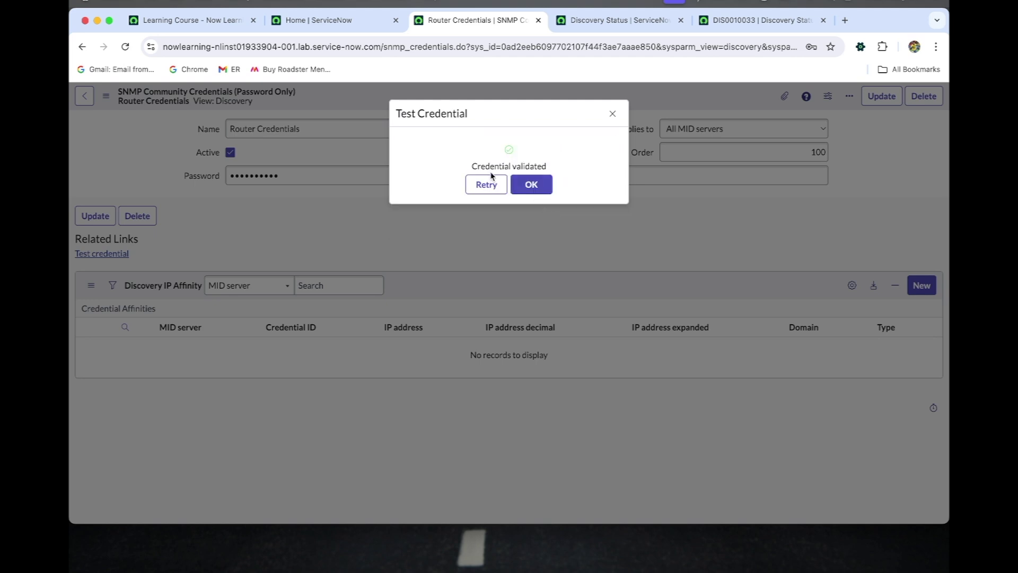
{"action": "left_click", "coordinate": [531, 185]}
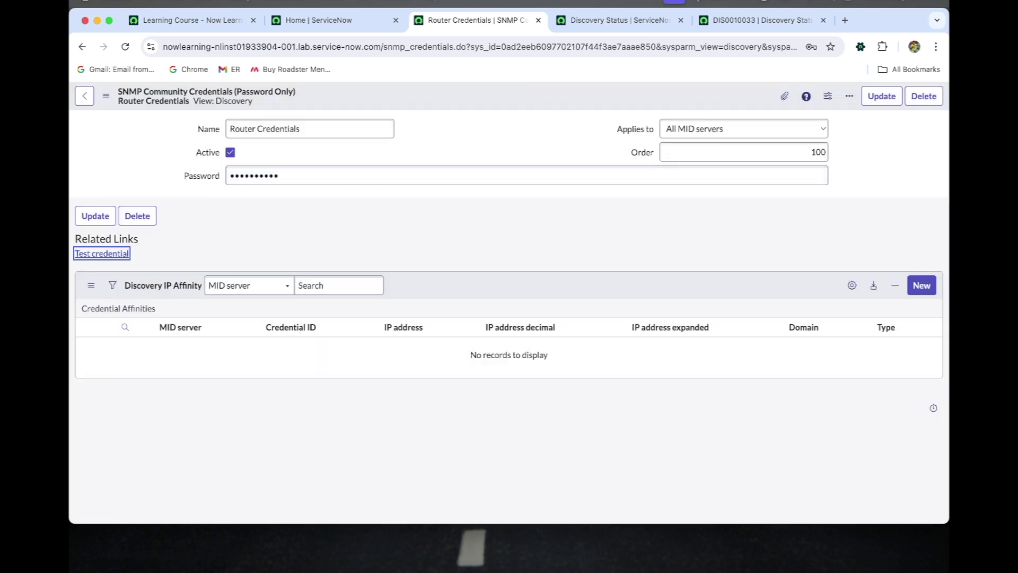
Return to DIS0010033 and preview its Router Discovery schedule from the Schedule field
{"action": "left_click", "coordinate": [631, 18]}
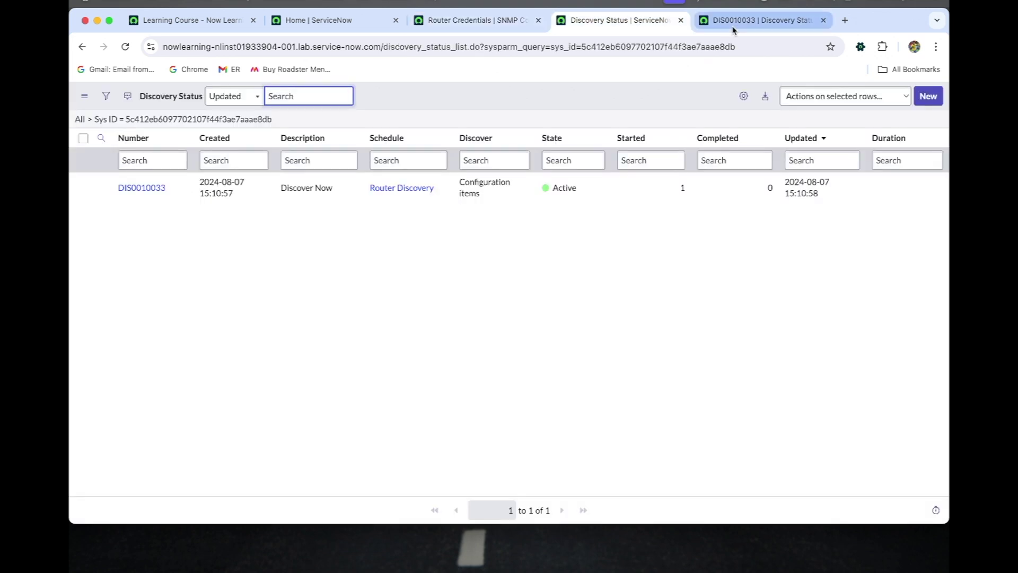
{"action": "left_click", "coordinate": [734, 27]}
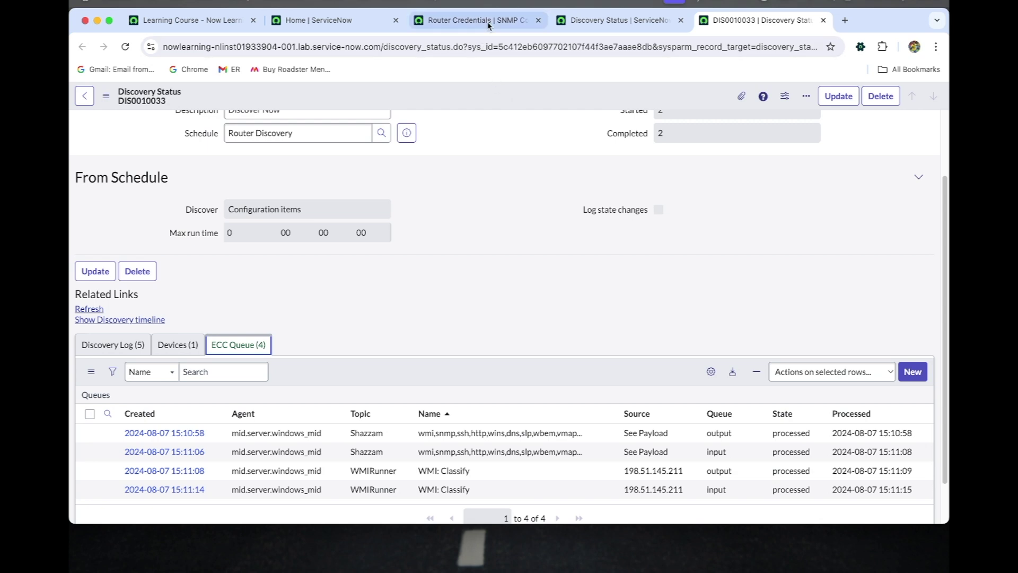
{"action": "scroll", "coordinate": [410, 246], "scroll_direction": "up", "scroll_amount": 1}
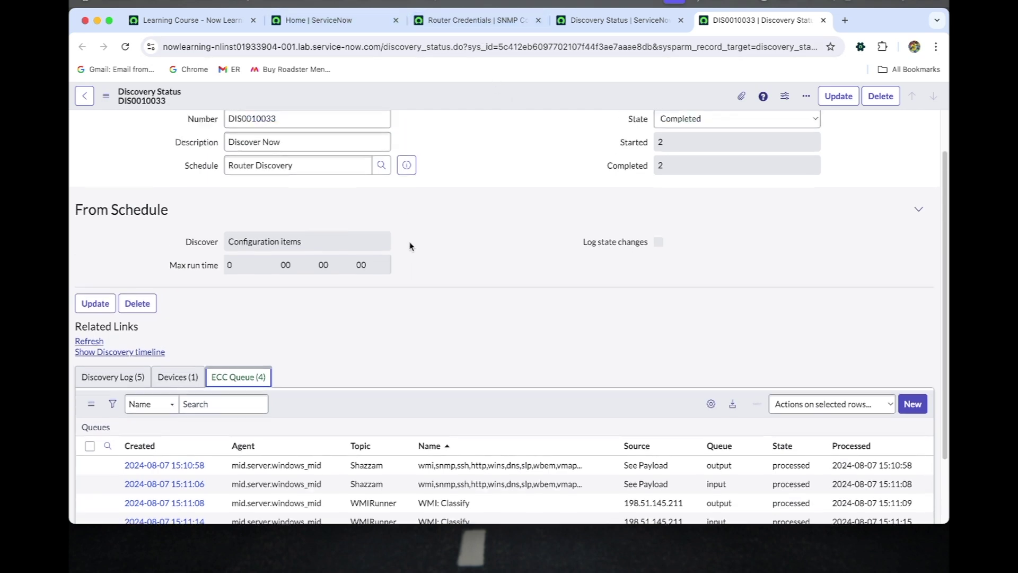
{"action": "scroll", "coordinate": [410, 246], "scroll_direction": "up", "scroll_amount": 1}
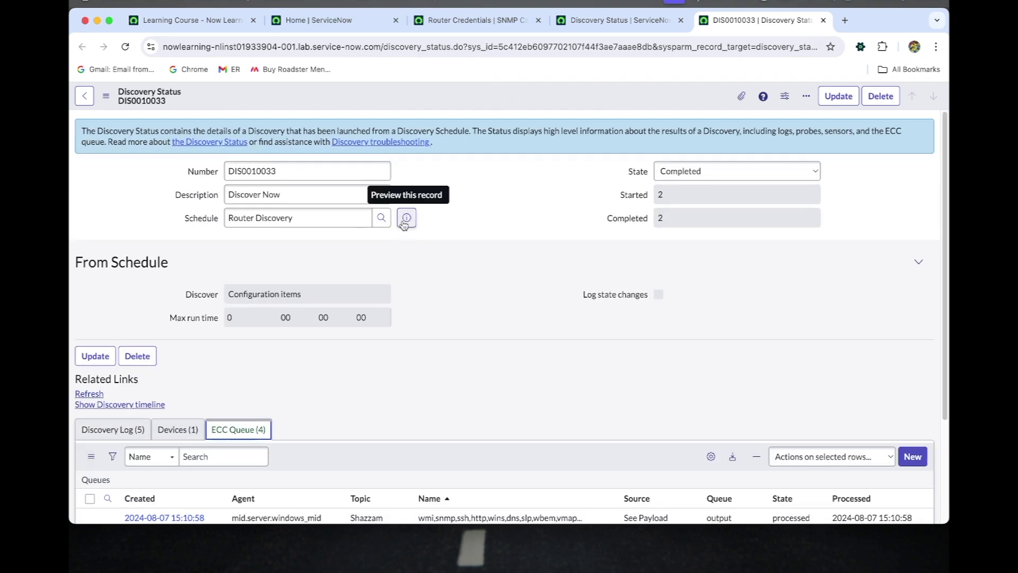
{"action": "left_click", "coordinate": [404, 223]}
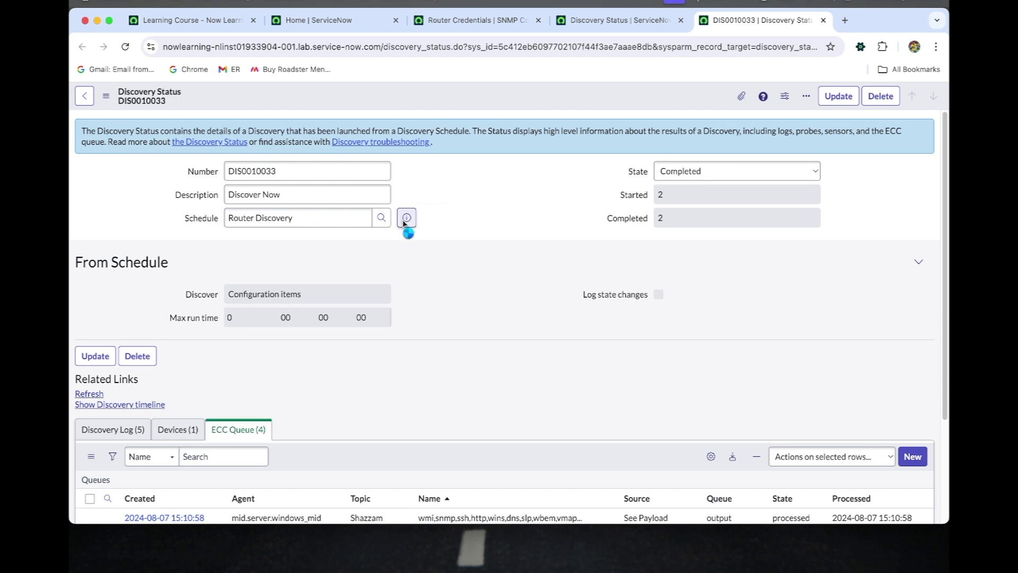
Open the full Router Discovery schedule in a new tab and trigger Discover now again
{"action": "left_click", "coordinate": [569, 247], "text": "super"}
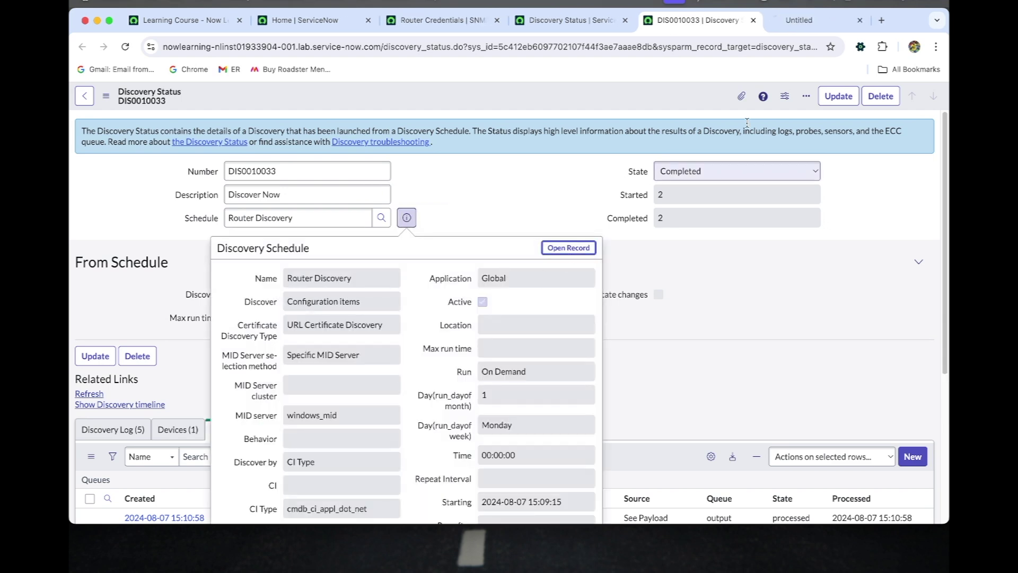
{"action": "left_click", "coordinate": [794, 24]}
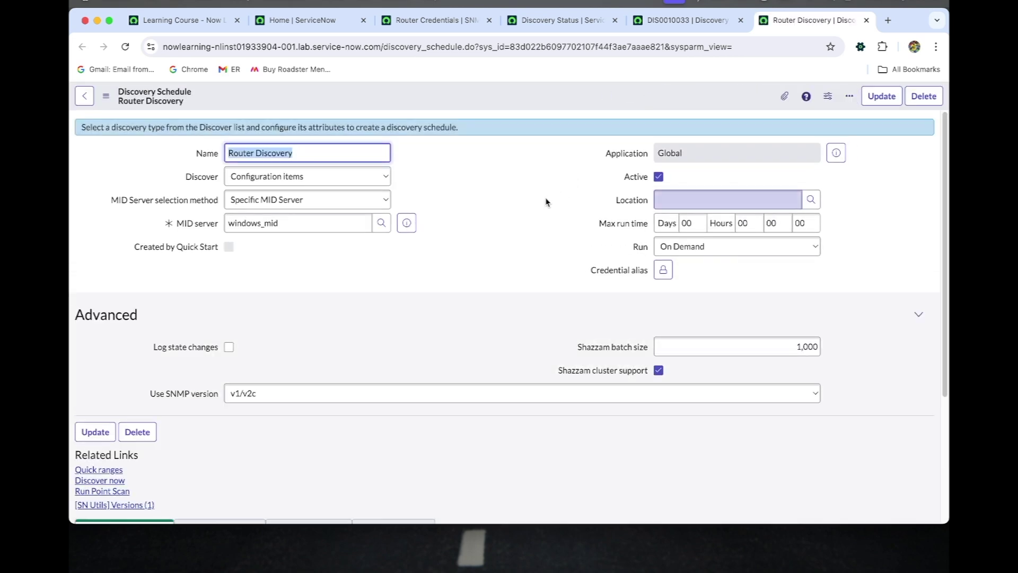
{"action": "scroll", "coordinate": [404, 300], "scroll_direction": "down", "scroll_amount": 3}
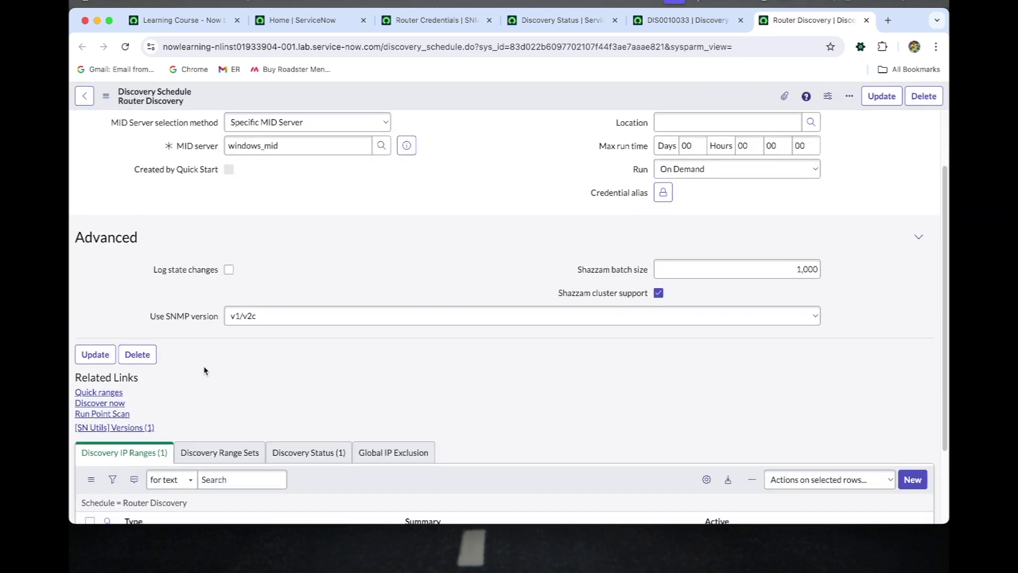
{"action": "left_click", "coordinate": [118, 404]}
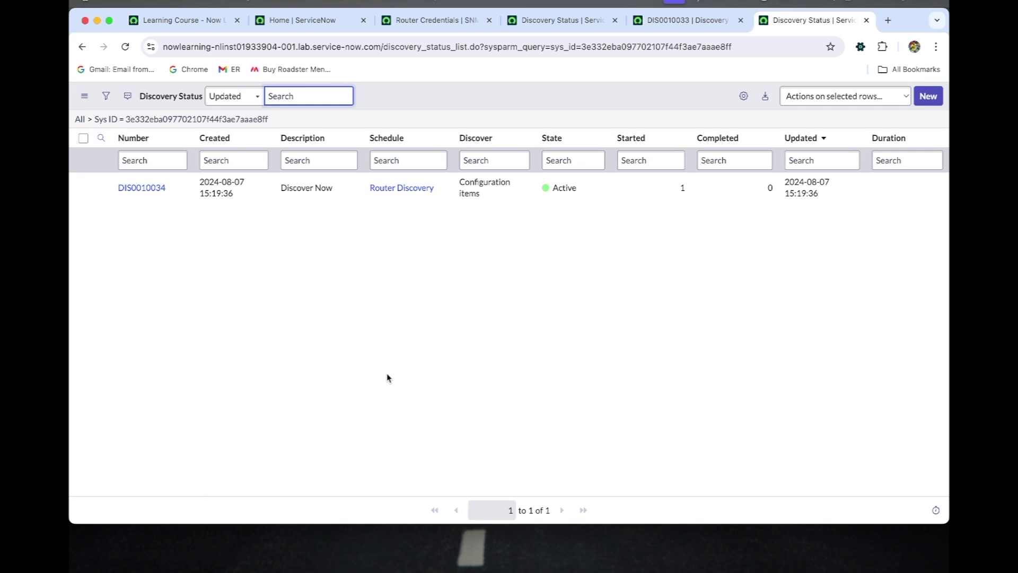
Open DIS0010034, reload it, and review its Devices and ECC queue entries
{"action": "left_click", "coordinate": [146, 188]}
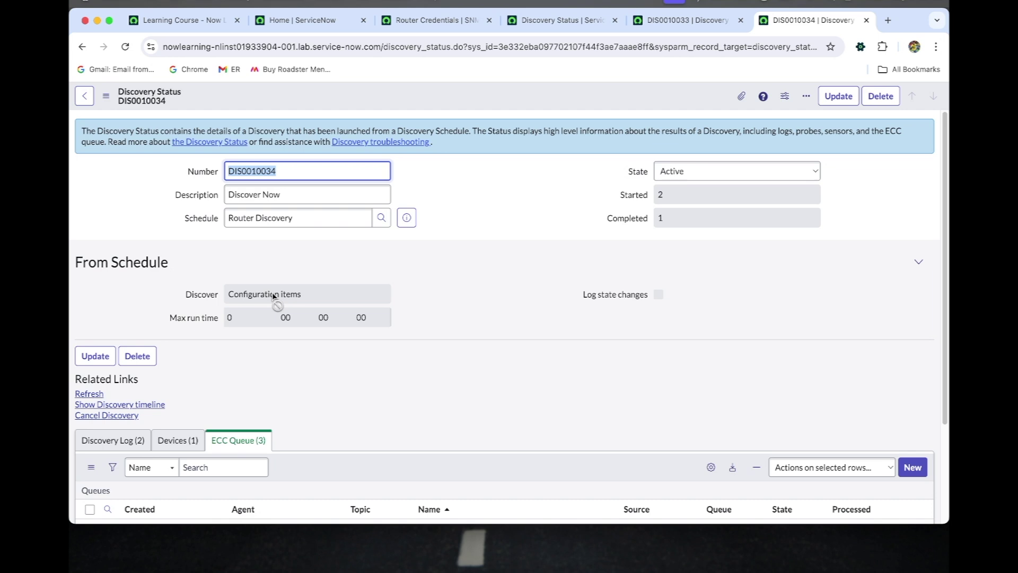
{"action": "scroll", "coordinate": [415, 289], "scroll_direction": "down", "scroll_amount": 3}
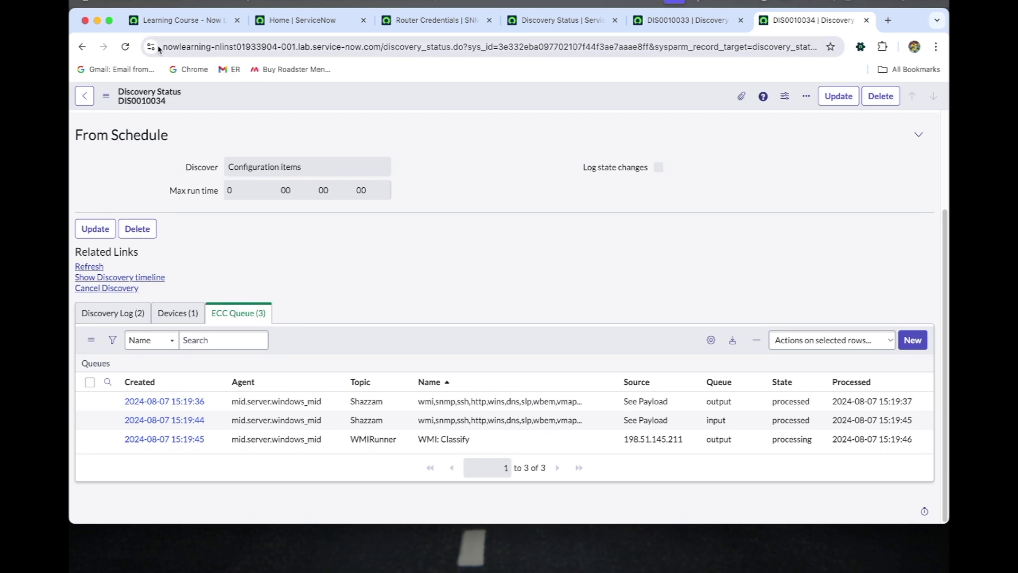
{"action": "left_click", "coordinate": [128, 48]}
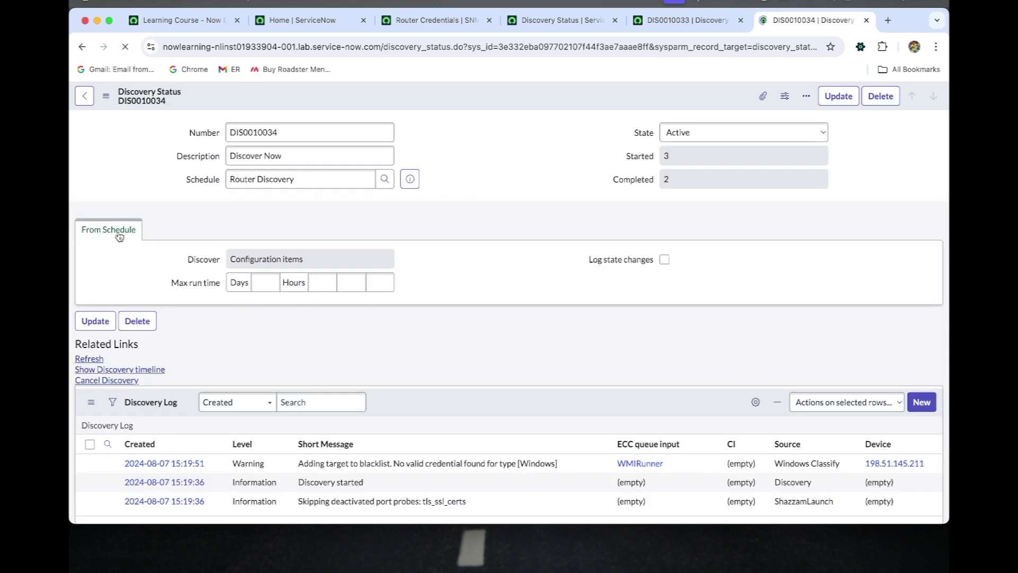
{"action": "scroll", "coordinate": [232, 354], "scroll_direction": "down", "scroll_amount": 2}
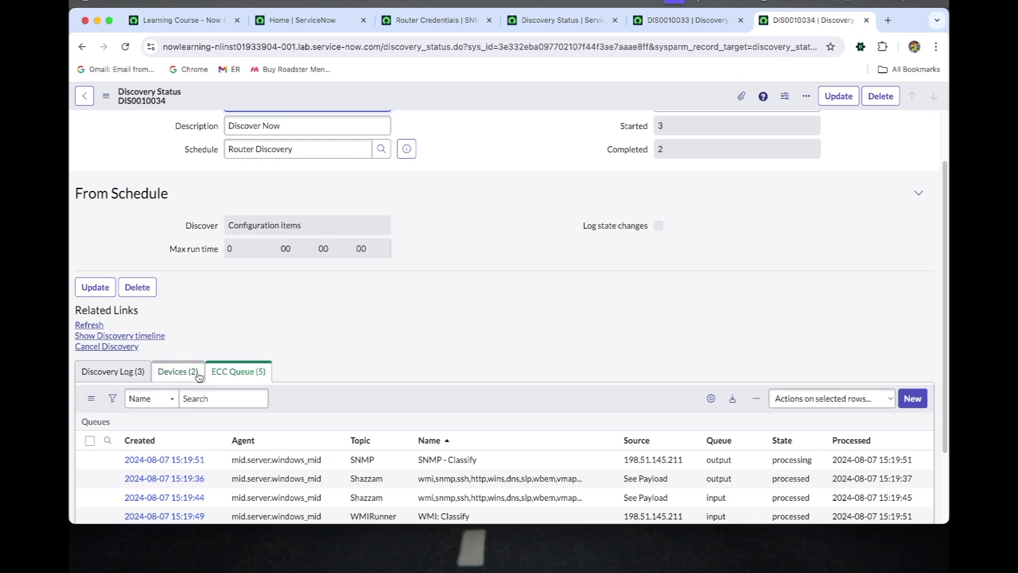
{"action": "left_click", "coordinate": [178, 358]}
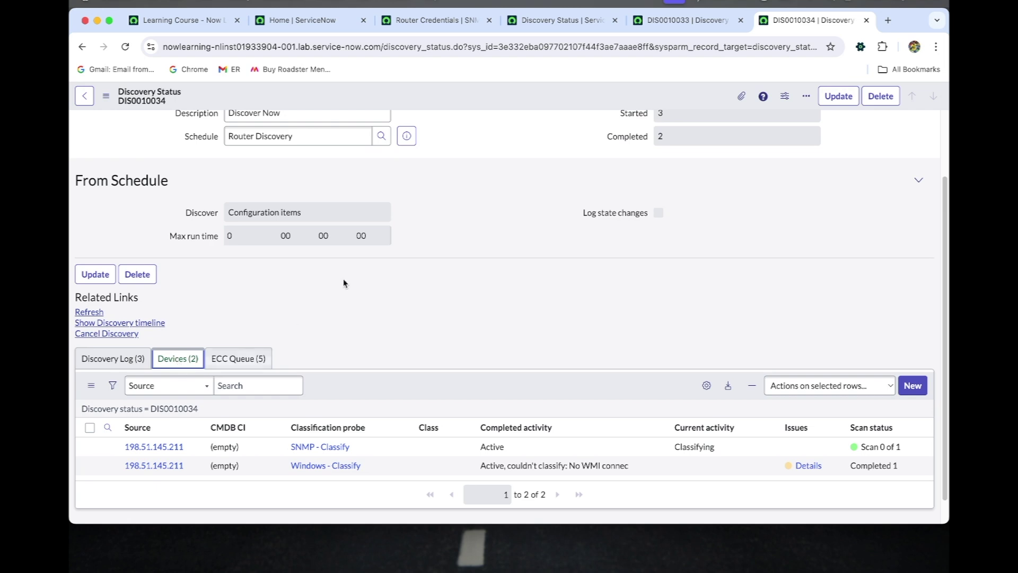
{"action": "scroll", "coordinate": [350, 212], "scroll_direction": "up", "scroll_amount": 1}
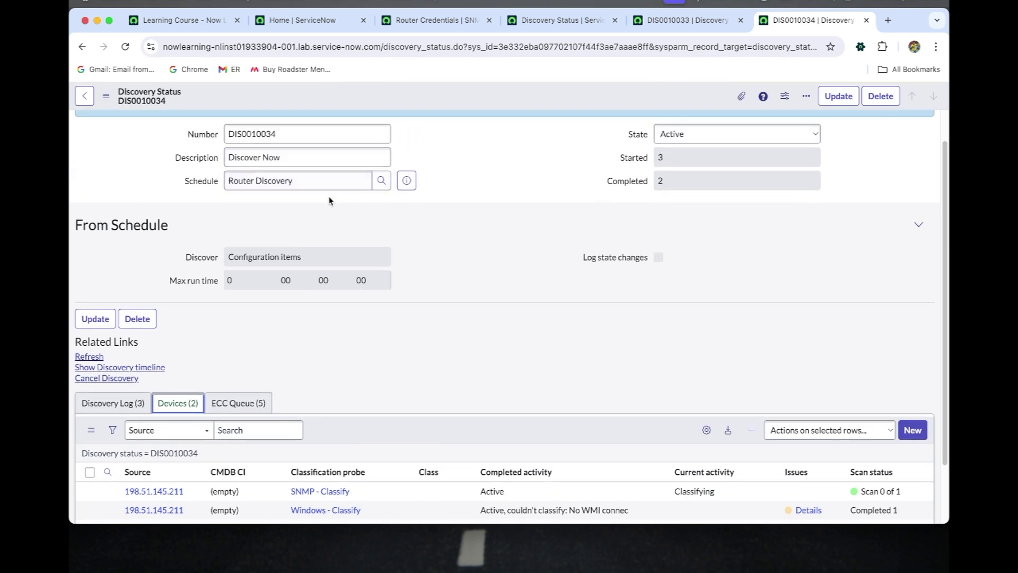
{"action": "scroll", "coordinate": [373, 233], "scroll_direction": "down", "scroll_amount": 1}
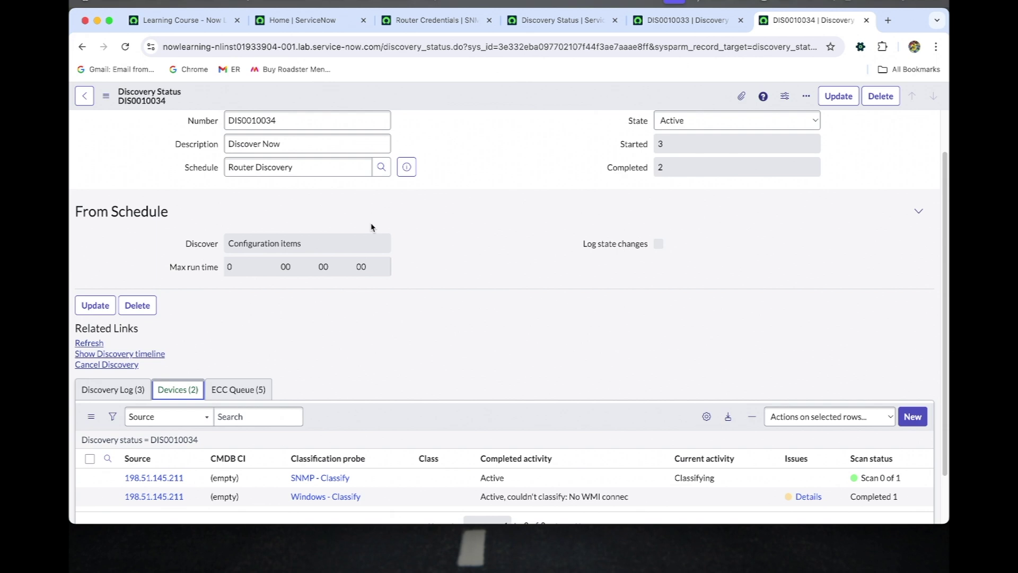
{"action": "scroll", "coordinate": [396, 284], "scroll_direction": "down", "scroll_amount": 1}
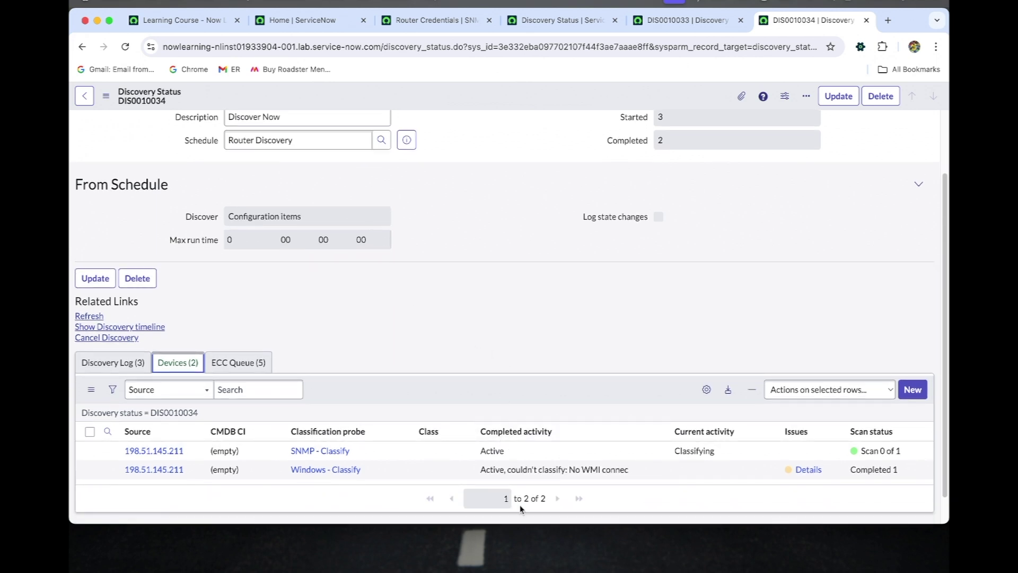
Review DIS0010034's ECC queue entries and the probe list in their payload names
{"action": "left_click", "coordinate": [255, 366]}
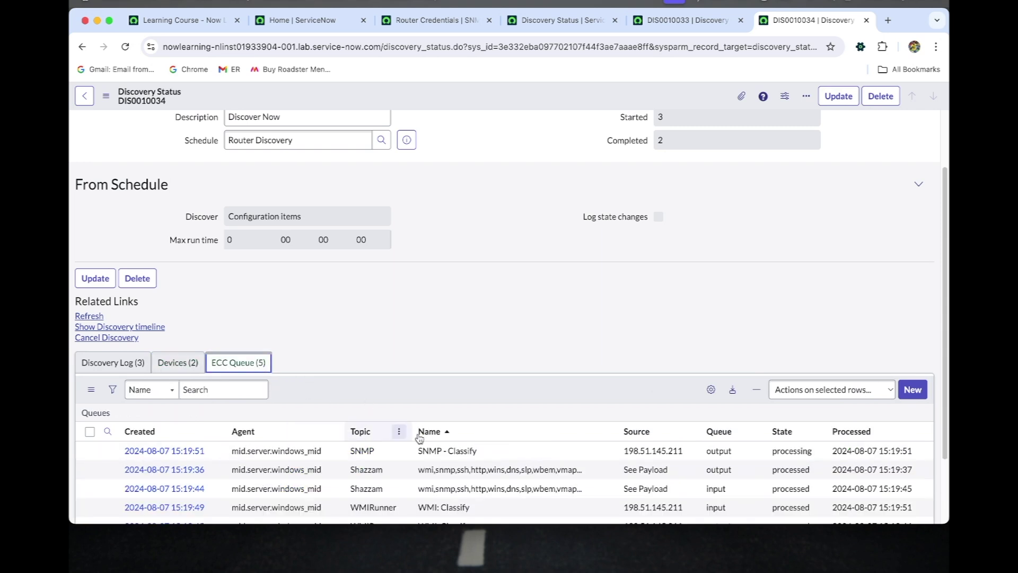
{"action": "scroll", "coordinate": [461, 437], "scroll_direction": "down", "scroll_amount": 1}
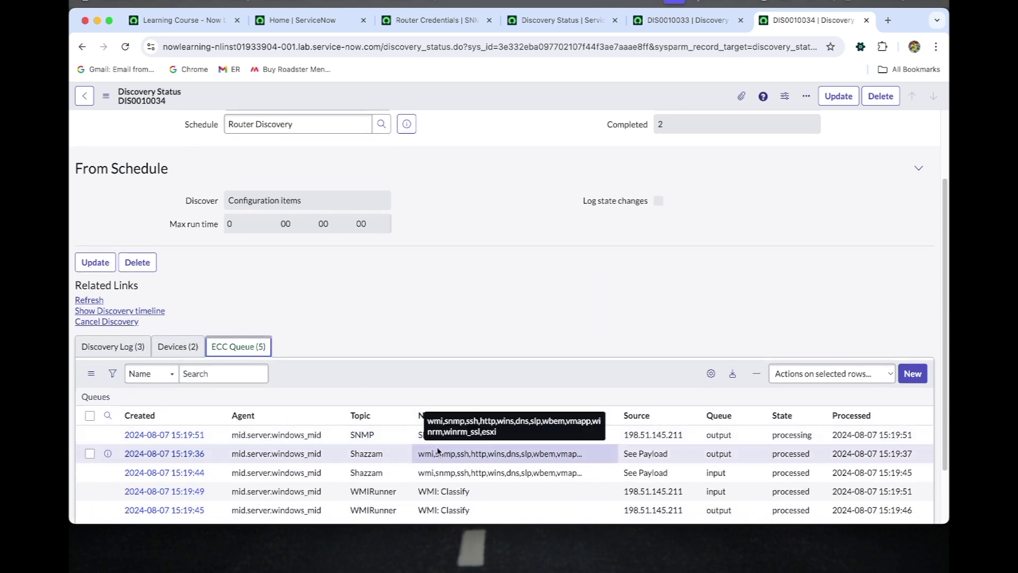
{"action": "scroll", "coordinate": [436, 446], "scroll_direction": "down", "scroll_amount": 1}
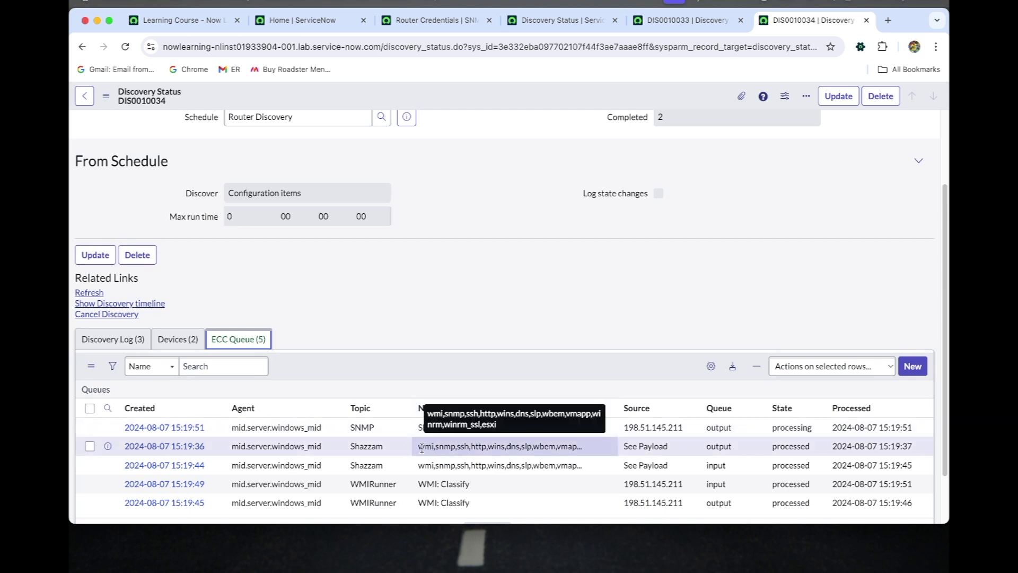
{"action": "left_click_drag", "start_coordinate": [419, 447], "coordinate": [453, 448]}
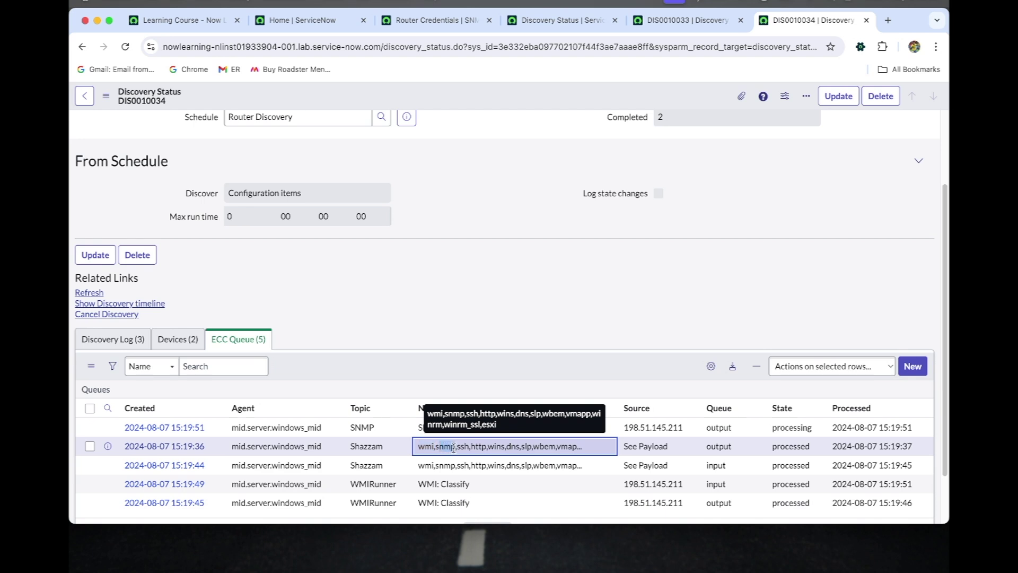
{"action": "scroll", "coordinate": [500, 312], "scroll_direction": "down", "scroll_amount": 2}
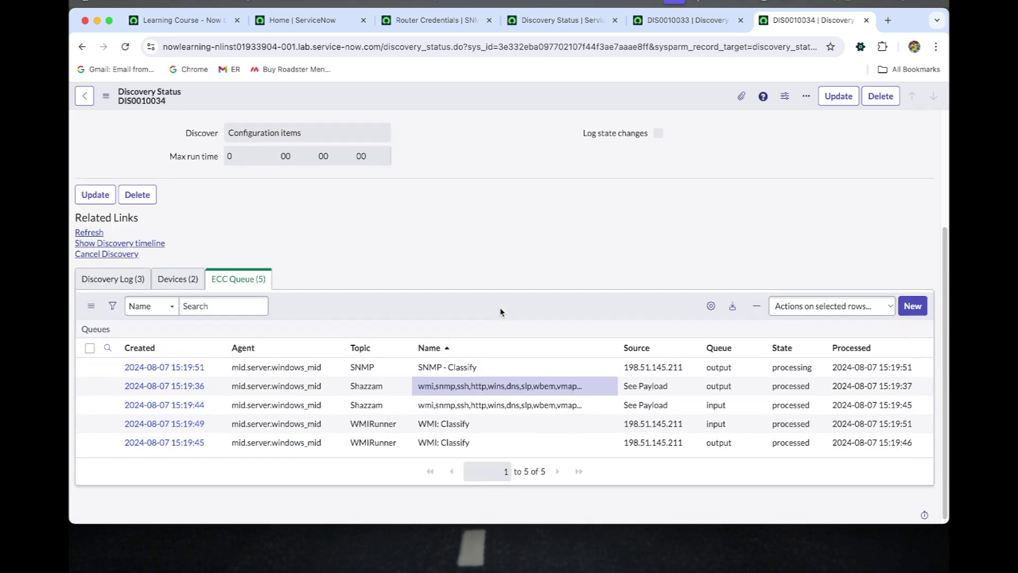
Check the discovered devices list, then reload to refresh the ECC queue entries
{"action": "left_click", "coordinate": [197, 279]}
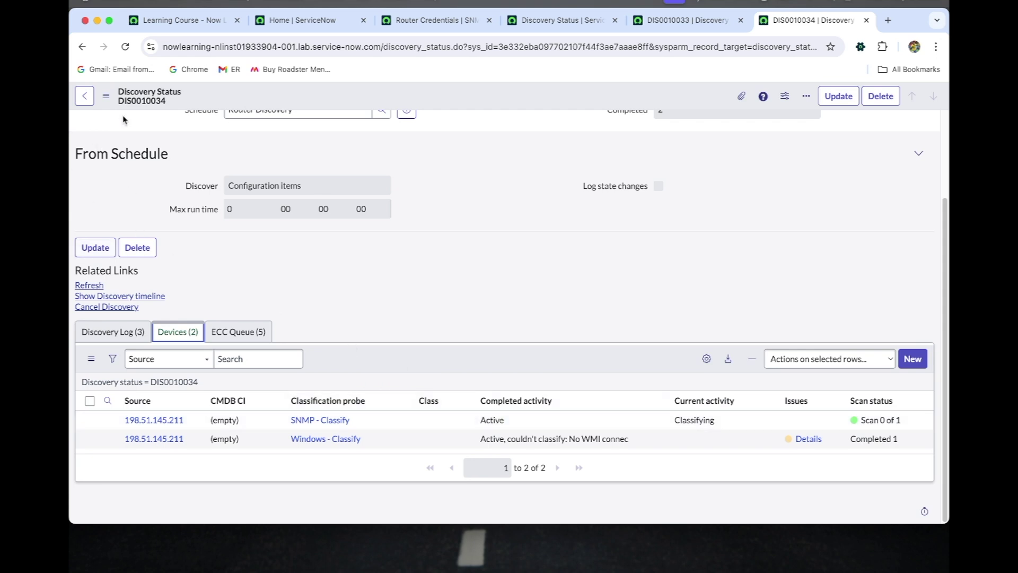
{"action": "left_click", "coordinate": [125, 47]}
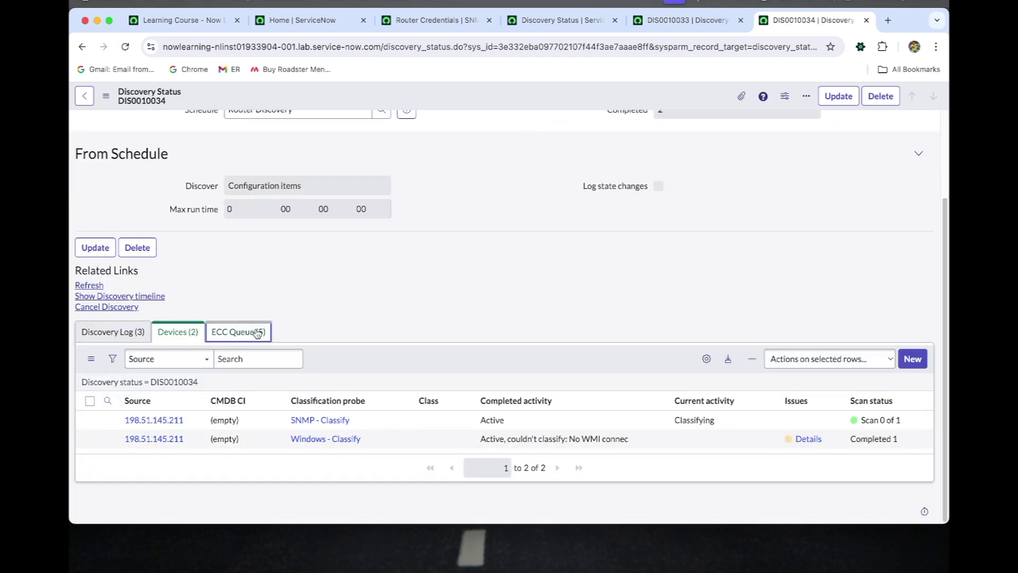
{"action": "left_click", "coordinate": [261, 332]}
{"action": "scroll", "coordinate": [159, 334], "scroll_direction": "down", "scroll_amount": 1}
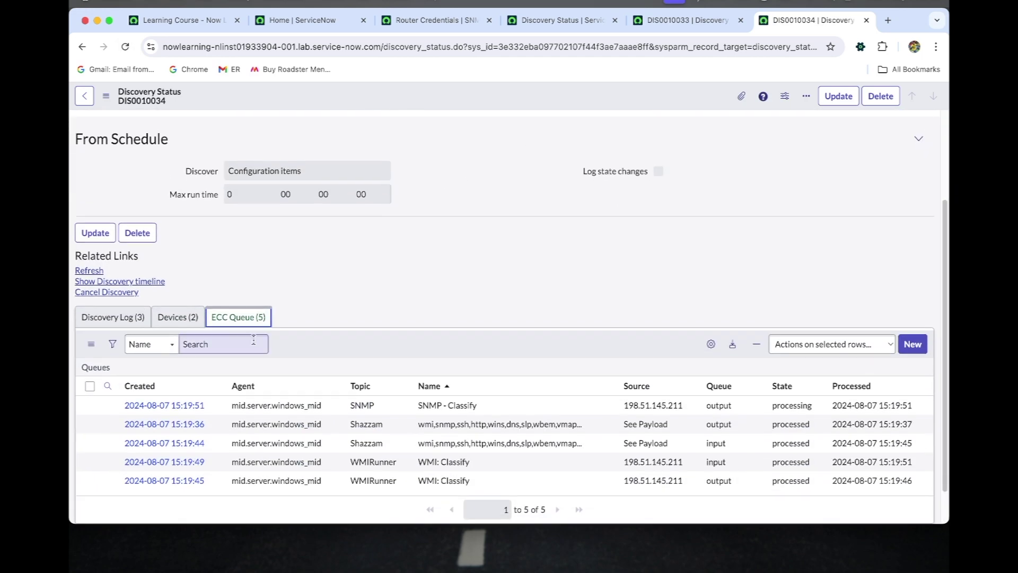
Review the discovery log after another reload, including the Windows blacklist warning, now showing 4 started and 3 completed
{"action": "left_click", "coordinate": [121, 323]}
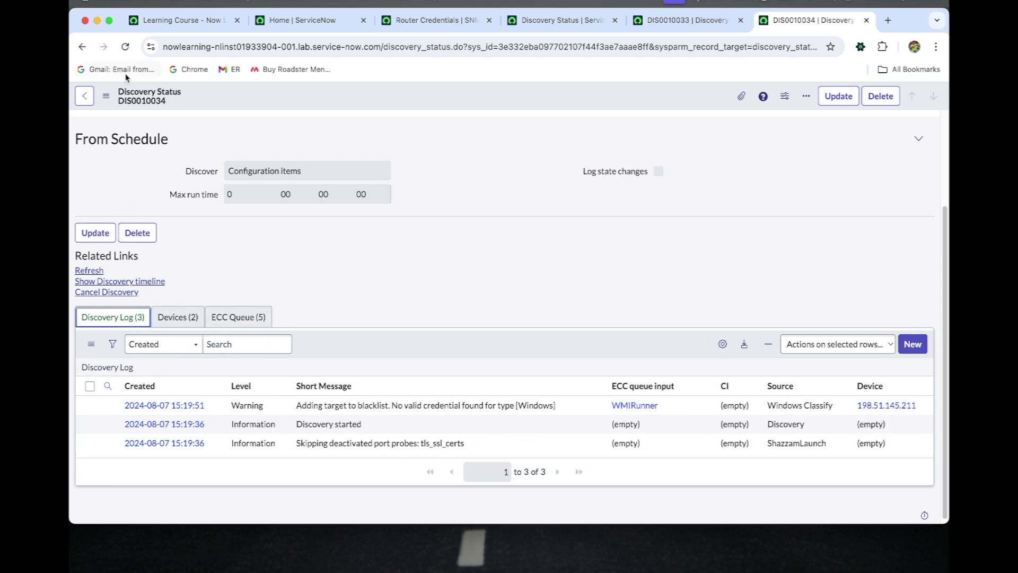
{"action": "left_click", "coordinate": [126, 47]}
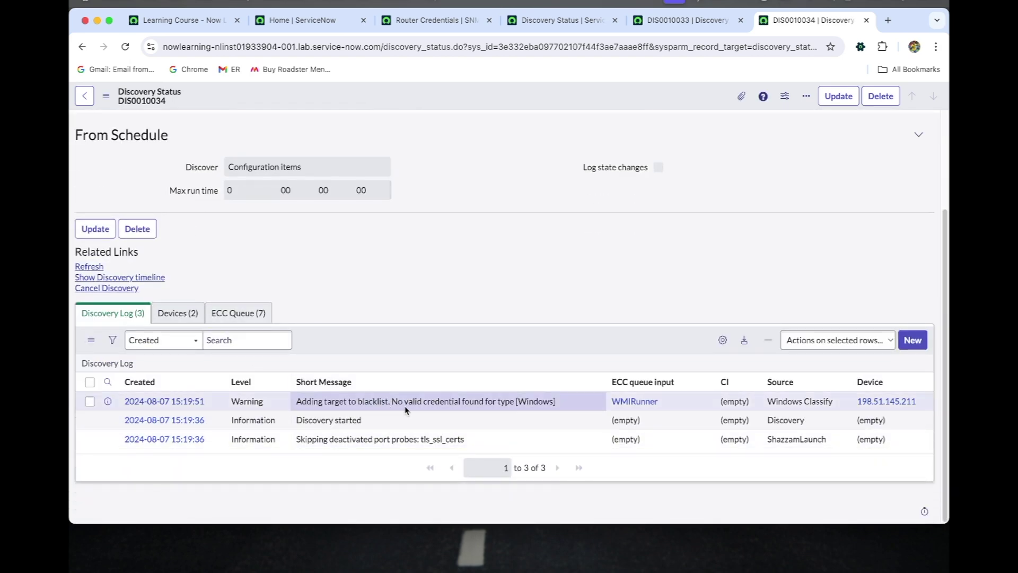
{"action": "double_click", "coordinate": [547, 401]}
{"action": "scroll", "coordinate": [400, 290], "scroll_direction": "up", "scroll_amount": 3}
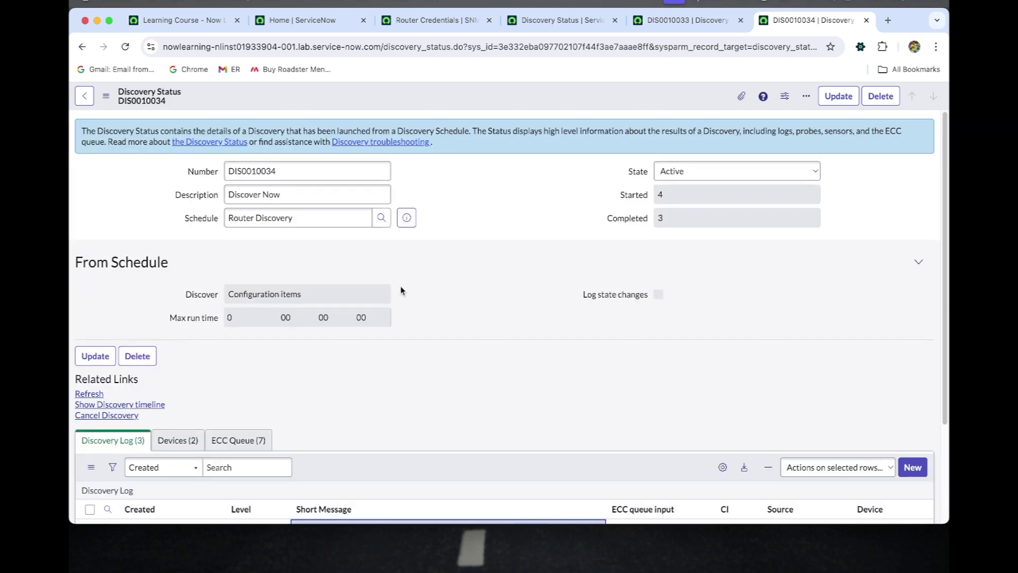
Reload DIS0010034 until it shows State Completed with 4 started and 4 completed
{"action": "left_click", "coordinate": [122, 51]}
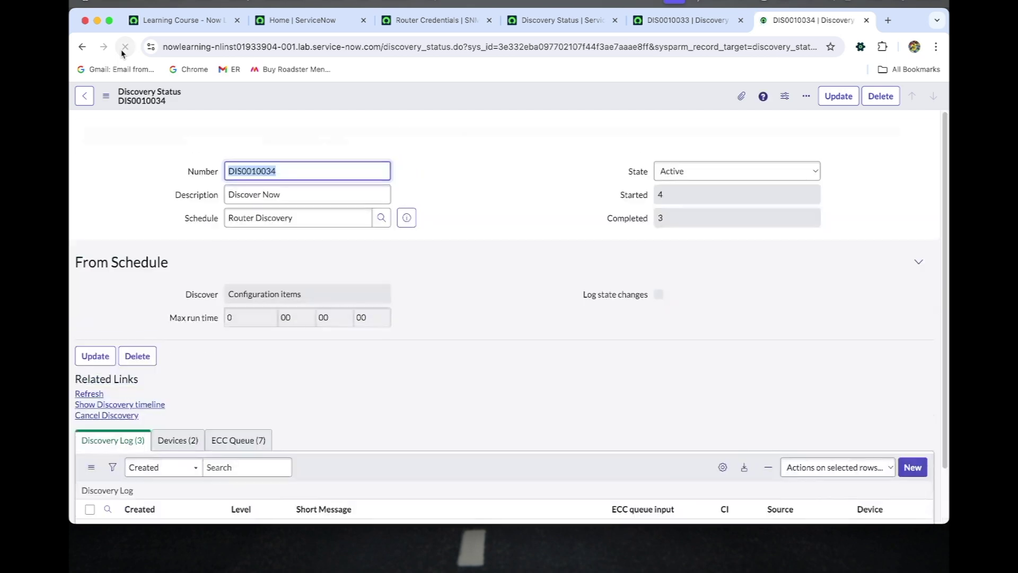
{"action": "left_click", "coordinate": [124, 48]}
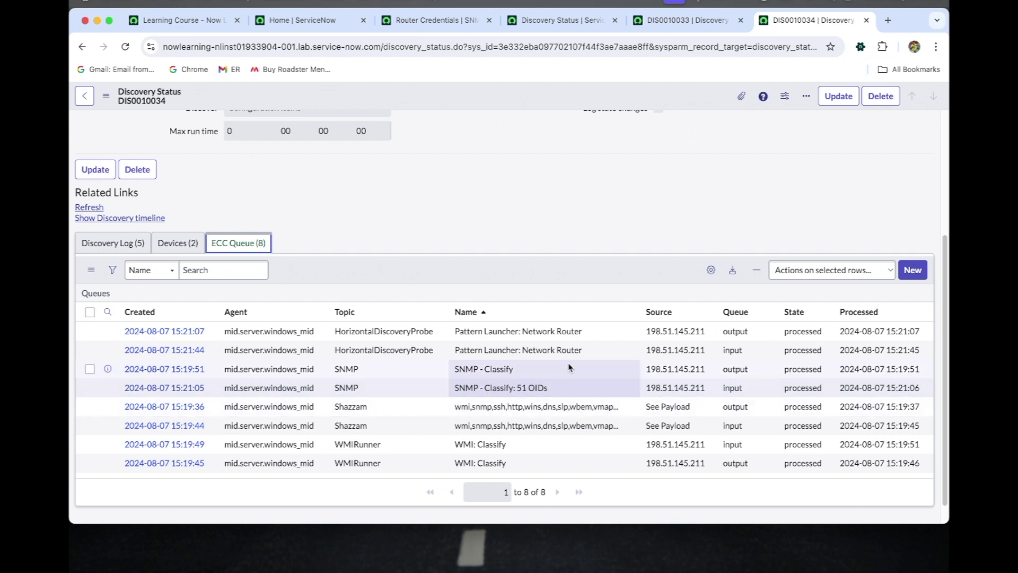
{"action": "scroll", "coordinate": [601, 309], "scroll_direction": "up", "scroll_amount": 4}
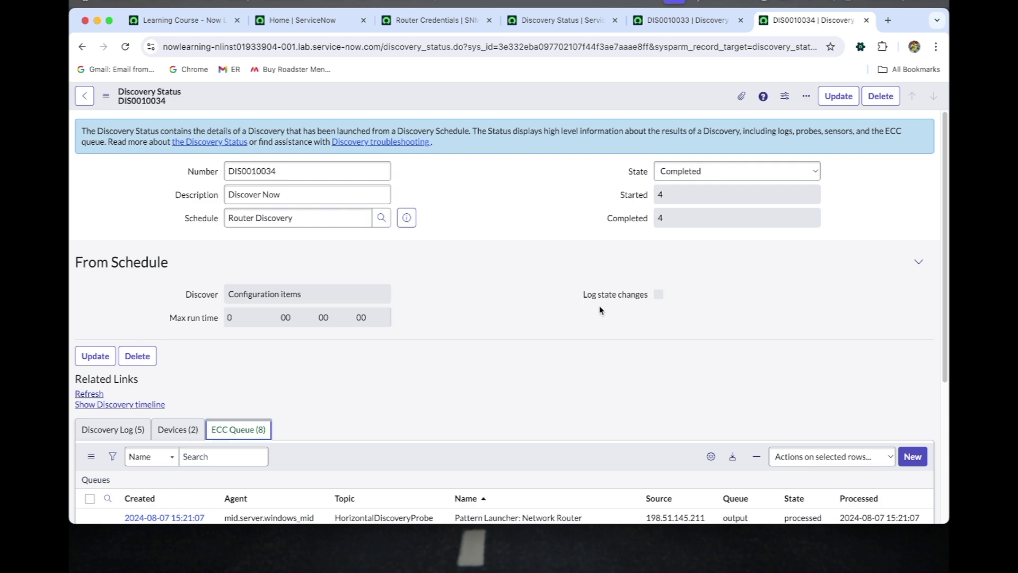
{"action": "scroll", "coordinate": [599, 309], "scroll_direction": "down", "scroll_amount": 2}
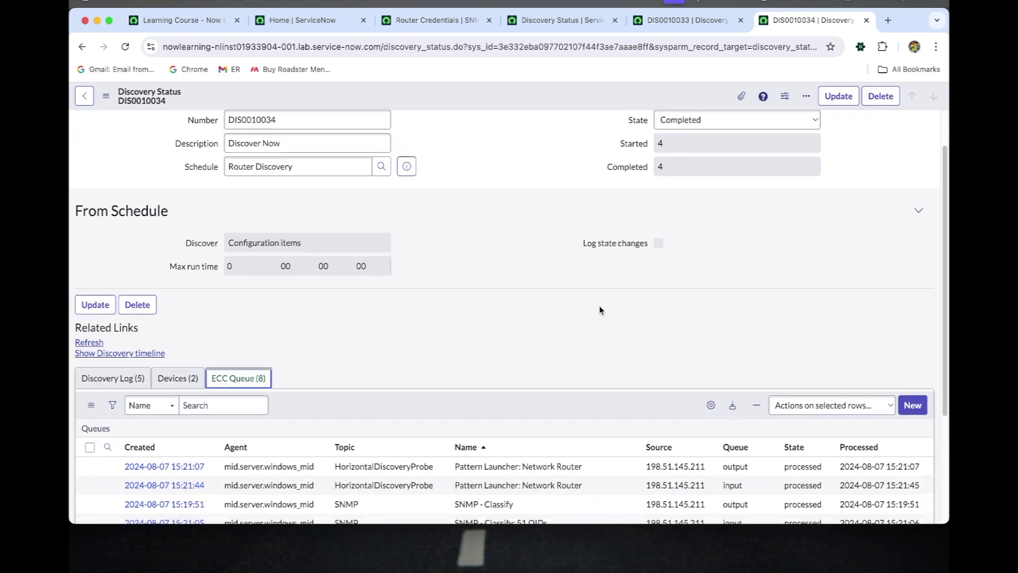
{"action": "scroll", "coordinate": [599, 310], "scroll_direction": "down", "scroll_amount": 4}
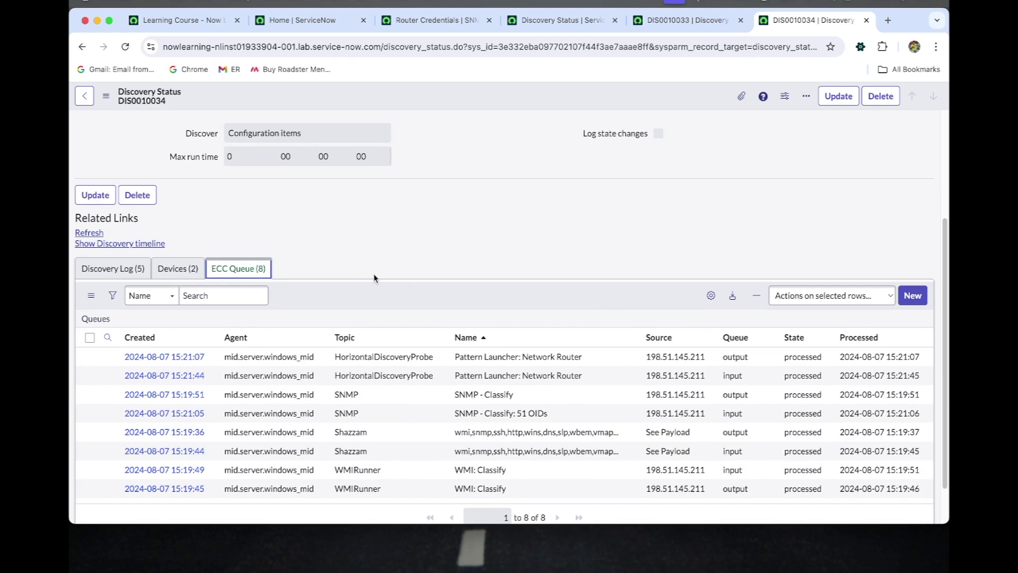
Confirm router 198.51.145.211 became an IP Router CI via SNMP, then recheck the eight ECC queue entries
{"action": "left_click", "coordinate": [176, 269]}
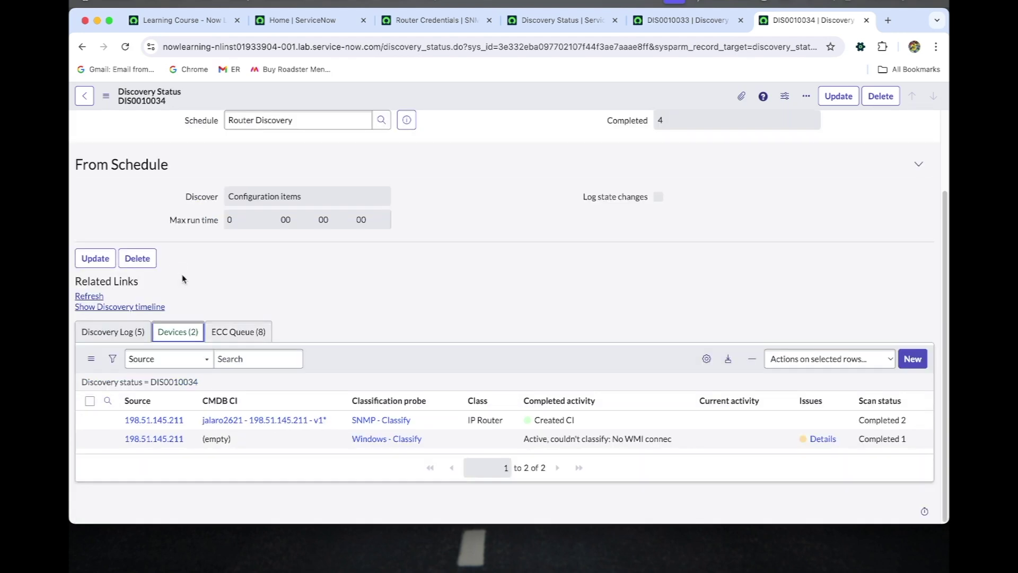
{"action": "left_click", "coordinate": [260, 332]}
{"action": "scroll", "coordinate": [500, 409], "scroll_direction": "down", "scroll_amount": 3}
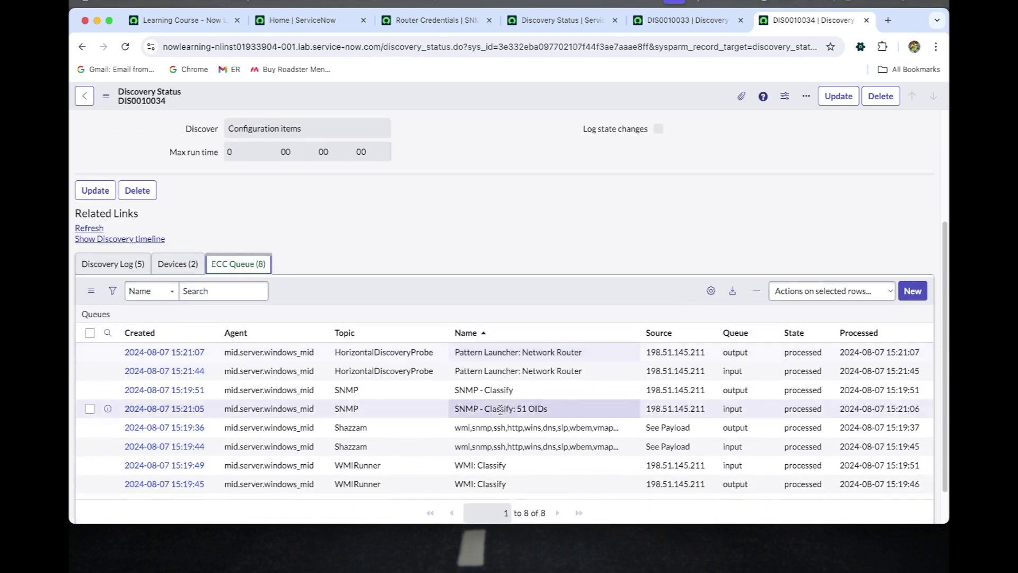
{"action": "scroll", "coordinate": [500, 409], "scroll_direction": "down", "scroll_amount": 1}
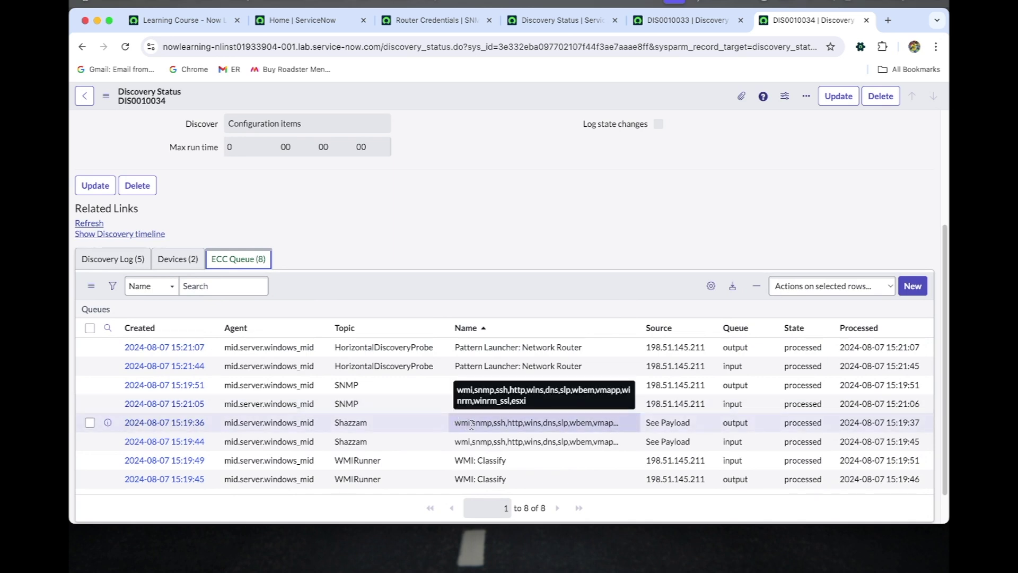
{"action": "double_click", "coordinate": [494, 425]}
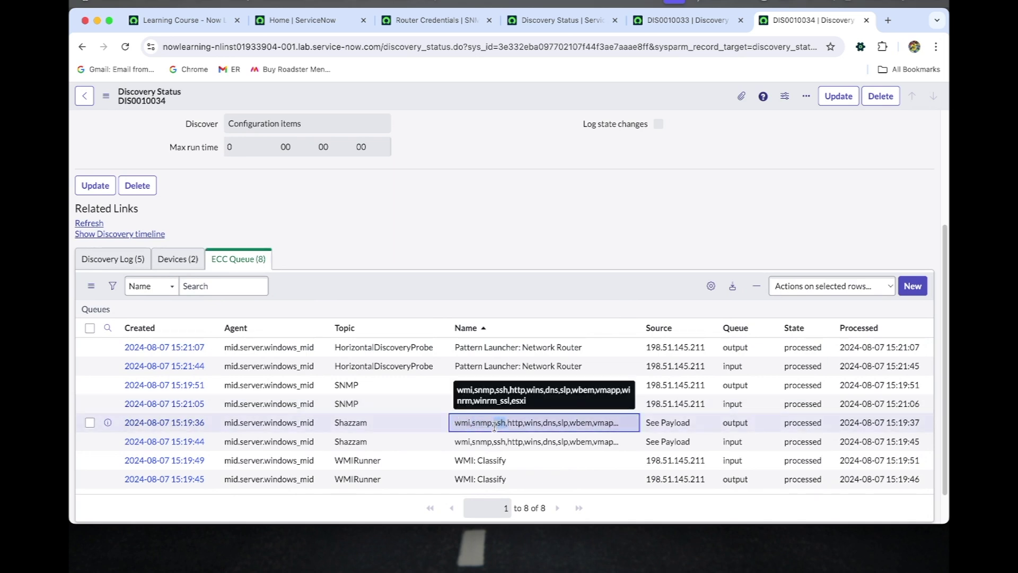
{"action": "left_click", "coordinate": [479, 424]}
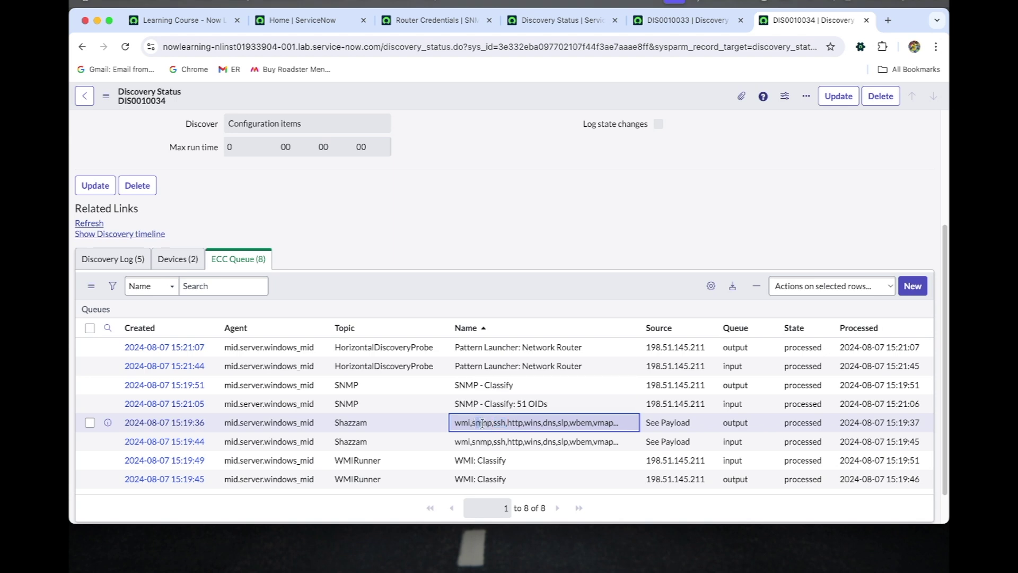